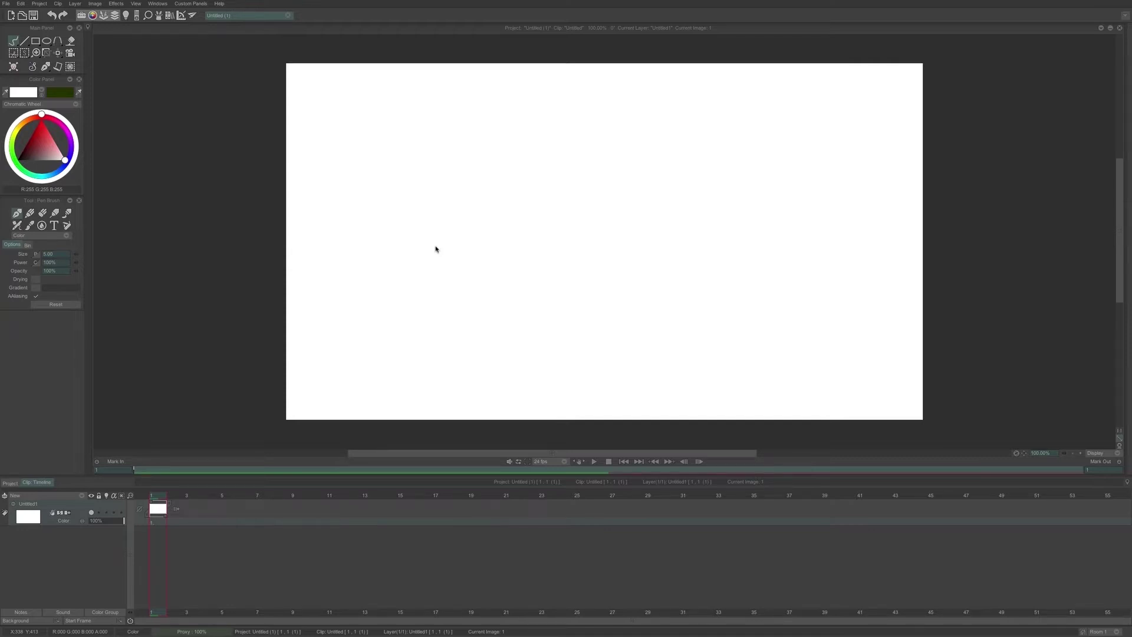
Import Décor_intérieur.bmp as footage, creating the Decor_interieur layer.
left_click(7, 4)
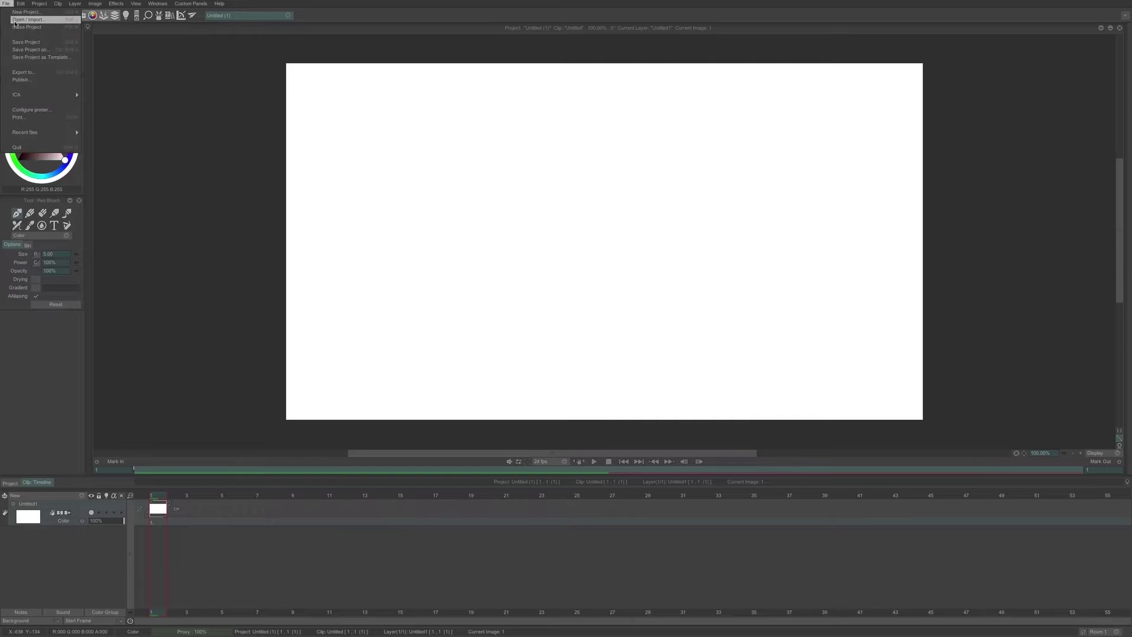
left_click(13, 22)
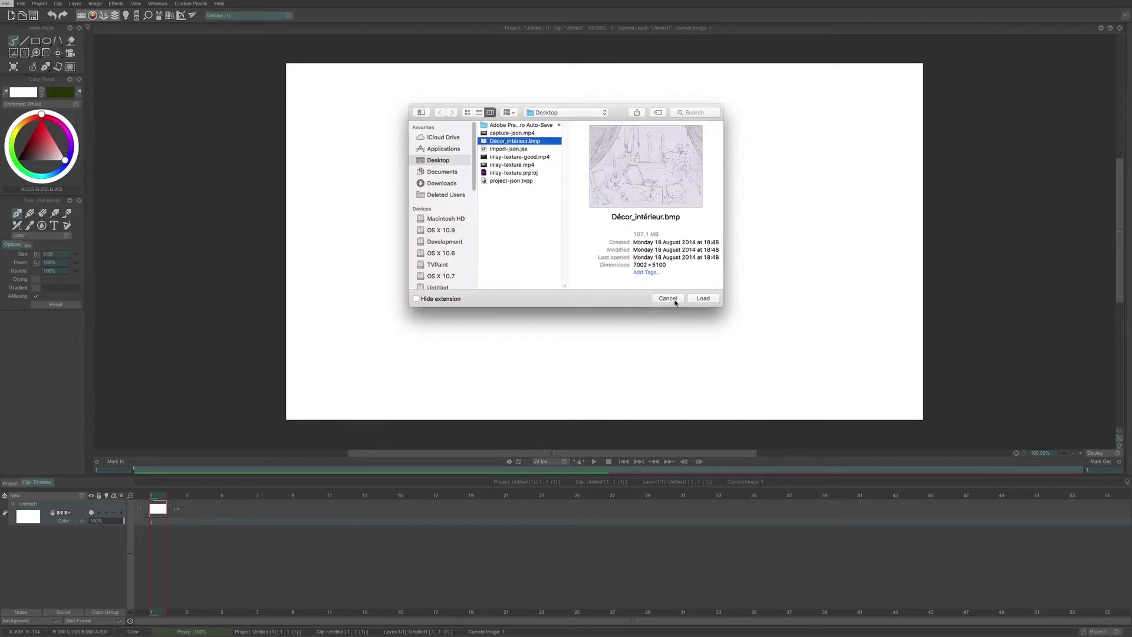
left_click(705, 299)
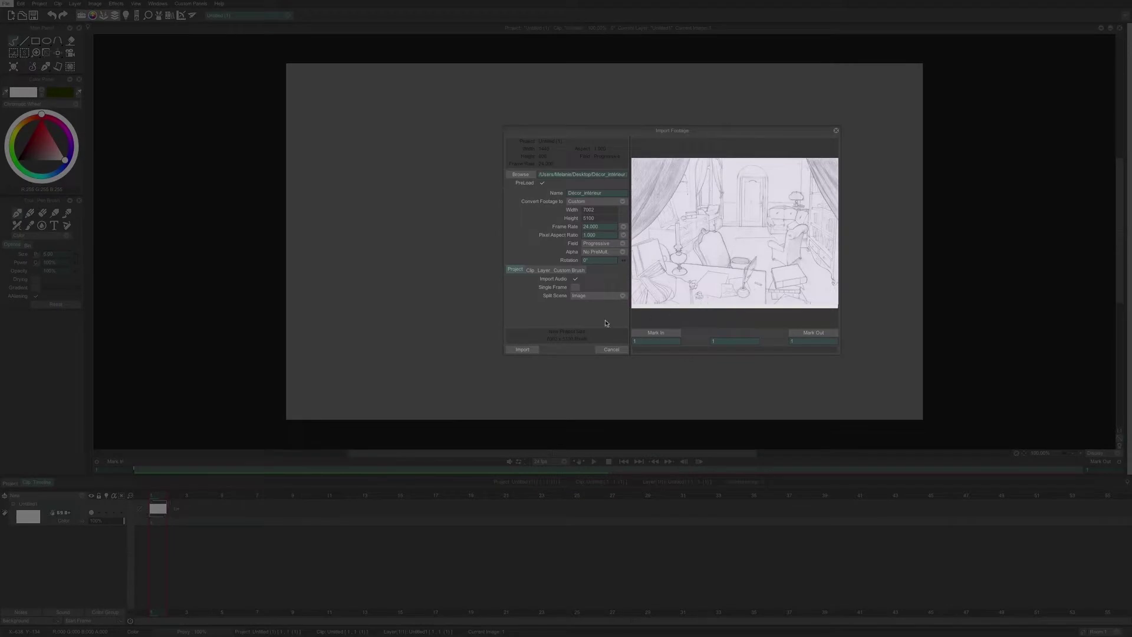
left_click(525, 352)
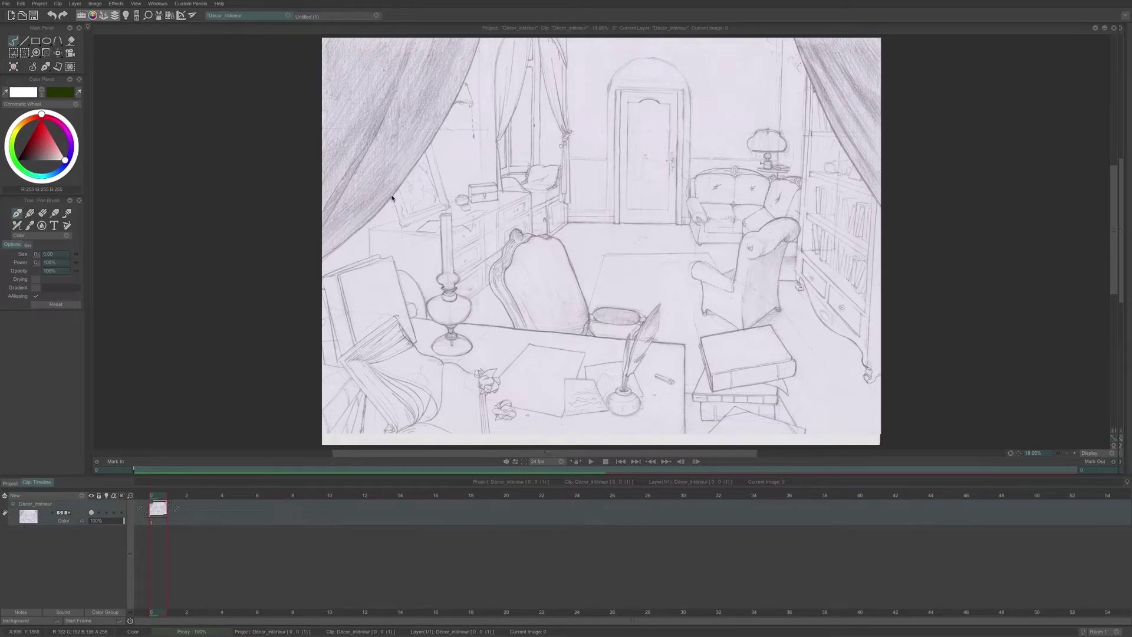
scroll(392, 189, "up", 5)
scroll(366, 229, "up", 4)
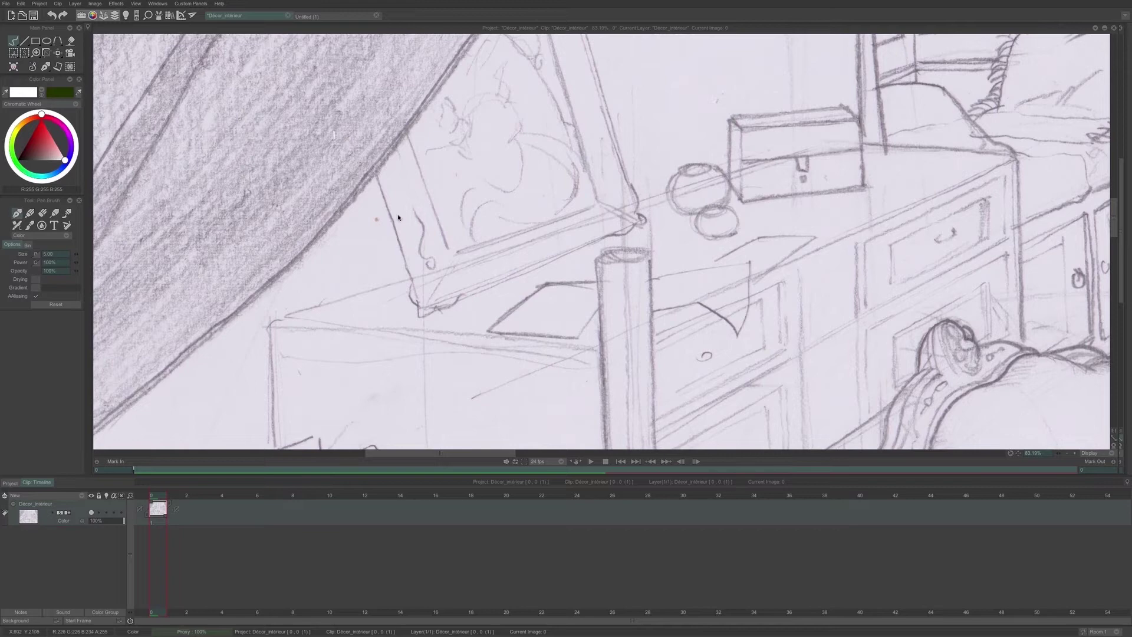
scroll(372, 203, "up", 1)
scroll(405, 263, "right", 5)
scroll(554, 202, "down", 12)
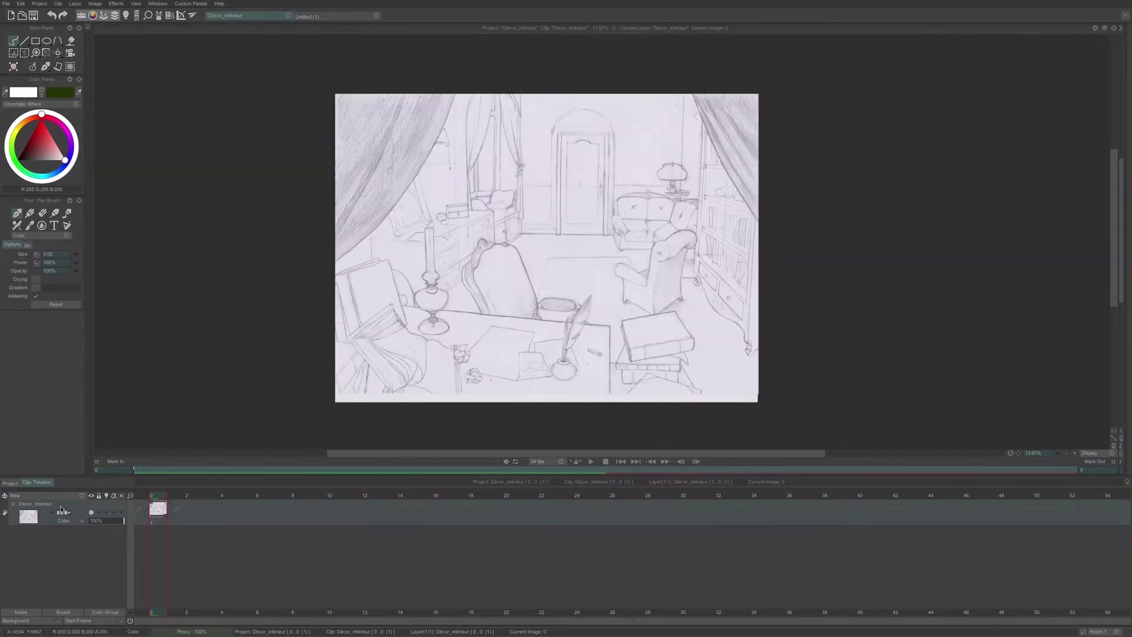
Duplicate the Decor_interieur layer, hide the lower copy and select the top one.
right_click(62, 511)
left_click(74, 529)
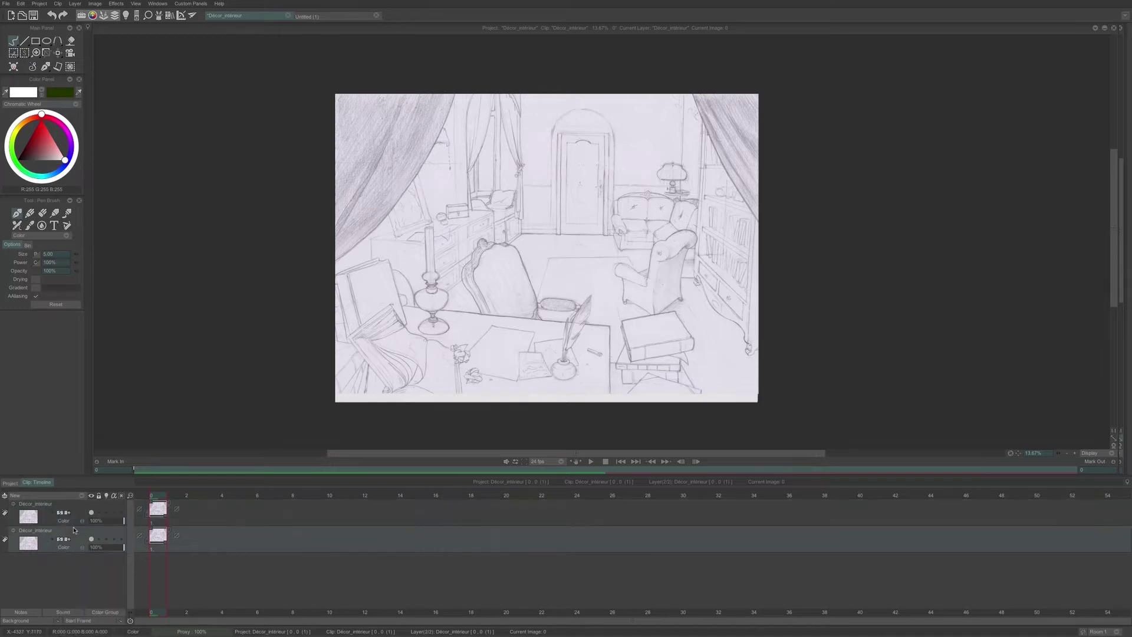
left_click(92, 539)
left_click(82, 508)
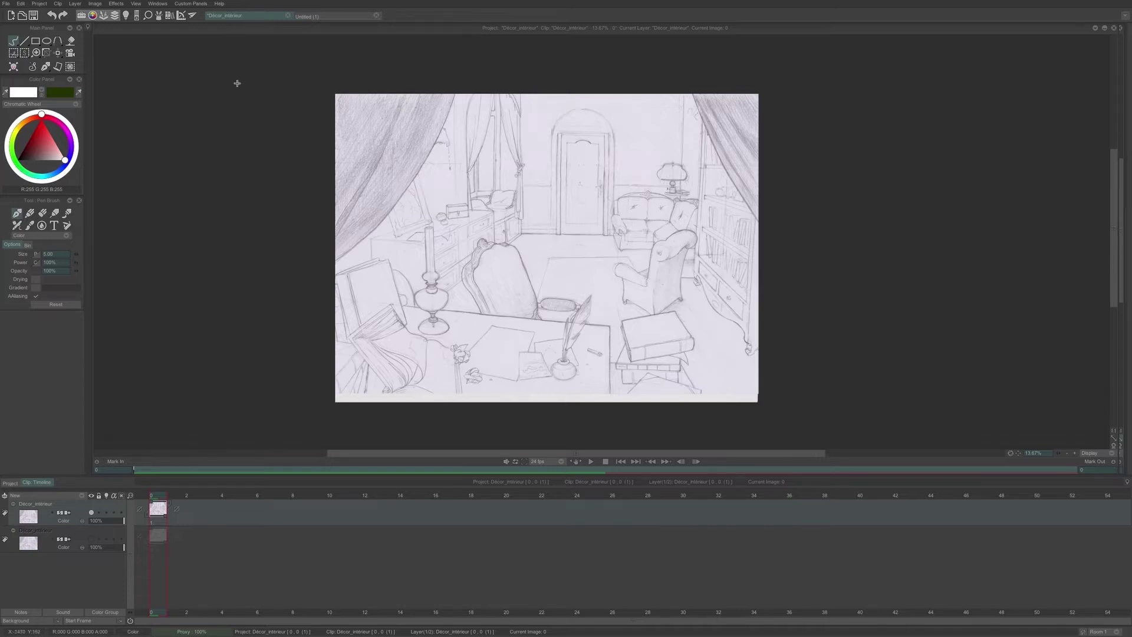
Add a Scan Cleaner Black and White effect to the top layer's FX Stack.
left_click(159, 15)
left_click_drag(200, 69, 812, 153)
scroll(923, 256, "up", 1)
left_click(760, 167)
mouse_move(801, 197)
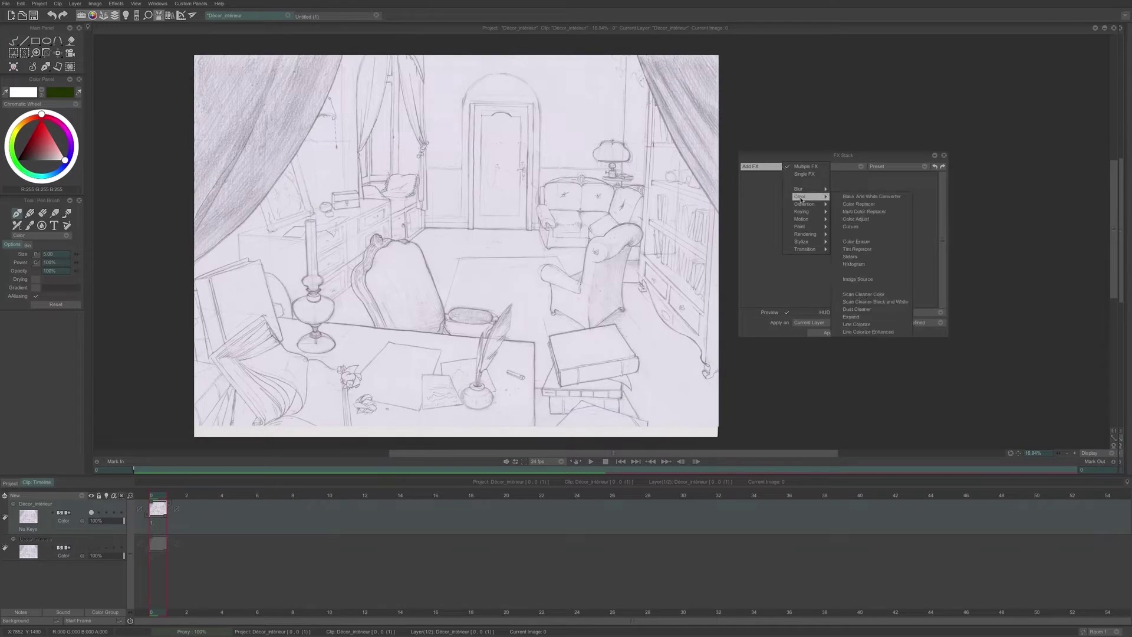
left_click(865, 302)
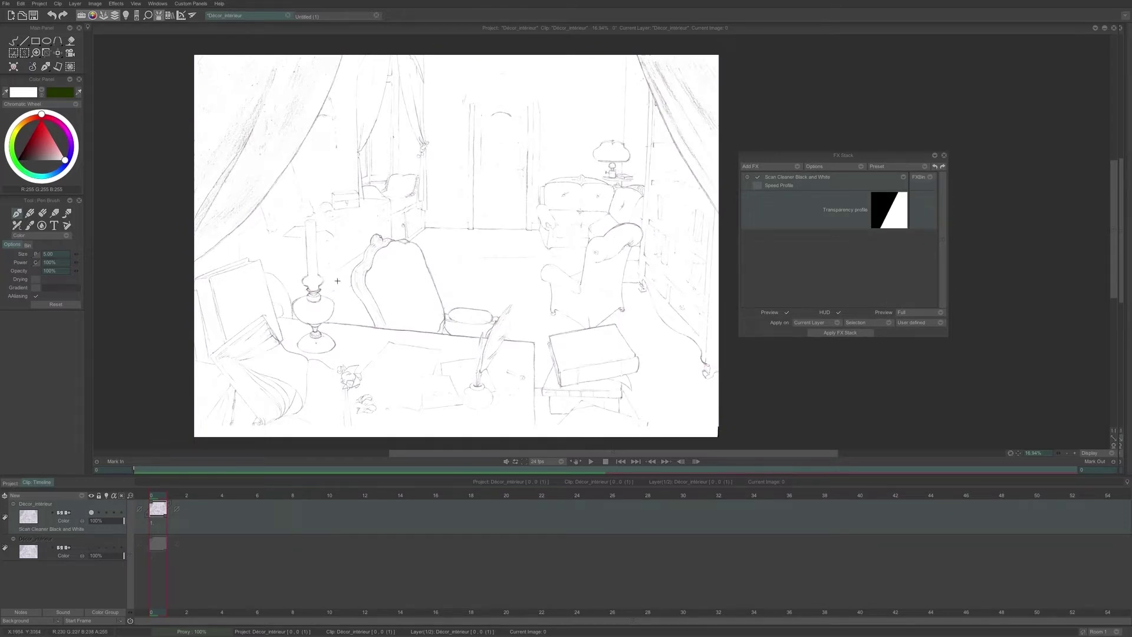
Switch the canvas background to a checkerboard to inspect the now-transparent paper.
scroll(275, 222, "up", 3)
left_click(57, 620)
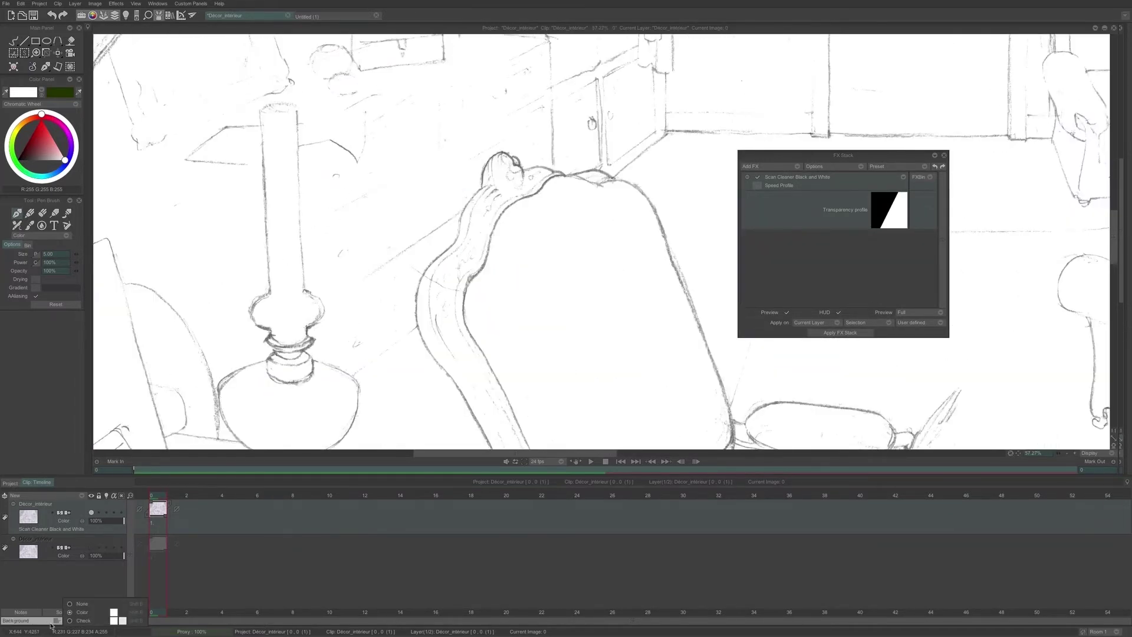
left_click(70, 620)
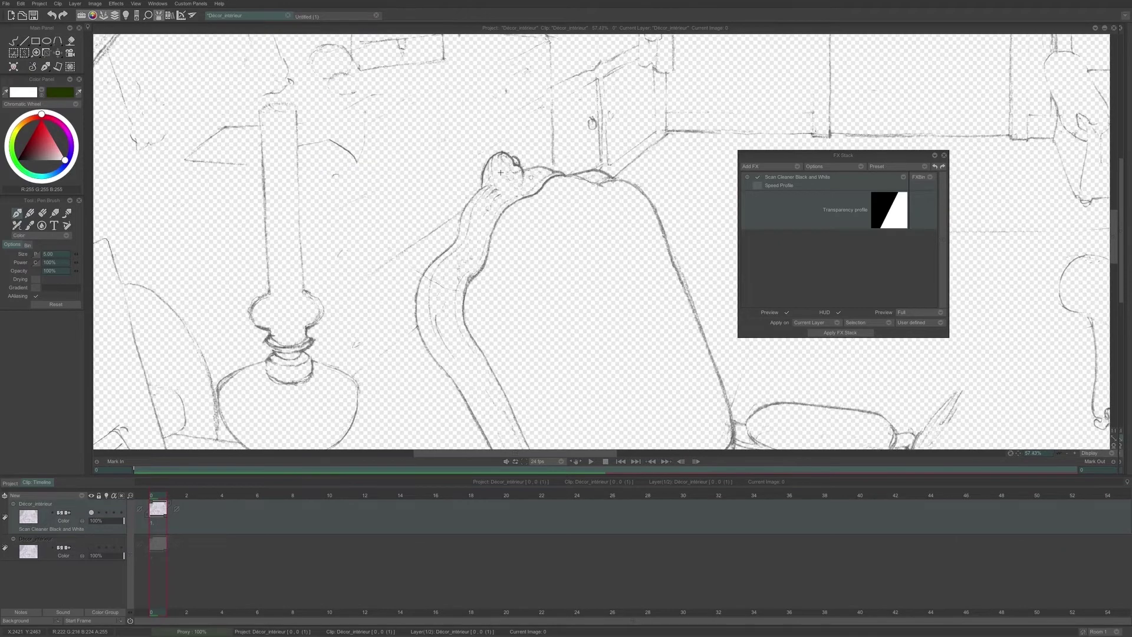
scroll(500, 177, "up", 1)
mouse_move(531, 125)
left_mouse_down()
mouse_move(505, 161)
mouse_move(419, 206)
left_mouse_up()
mouse_move(349, 171)
left_mouse_down()
mouse_move(427, 258)
mouse_move(383, 323)
mouse_move(336, 300)
left_mouse_up()
scroll(336, 299, "up", 2)
Drag the transparency profile curve's top and bottom points left to darken the pencil lines.
left_click(893, 207)
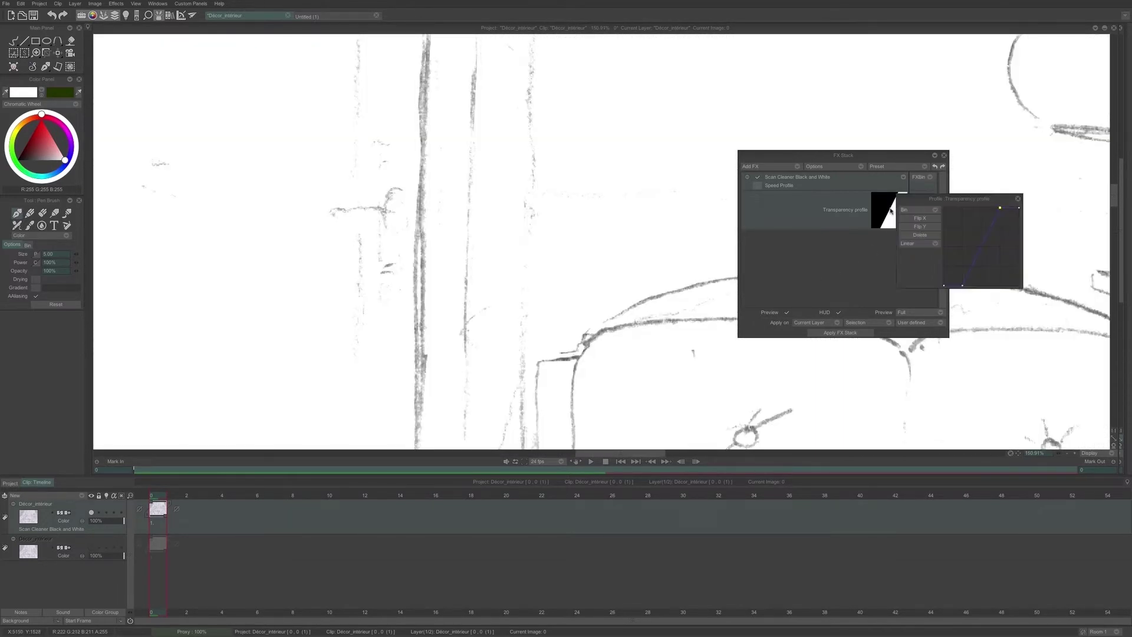
left_click(925, 207)
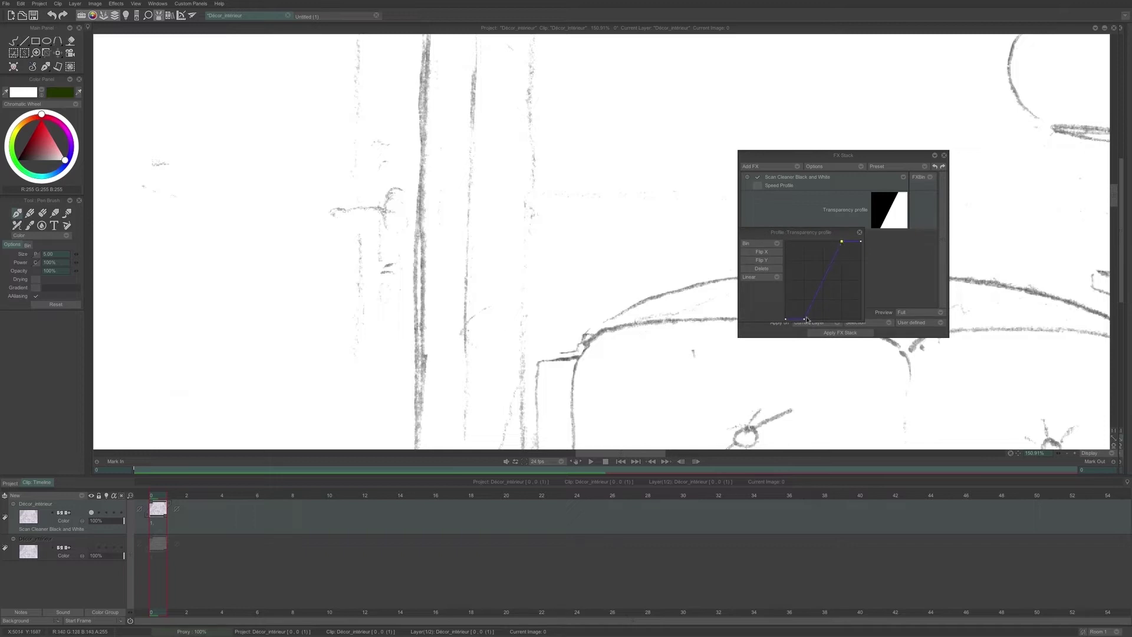
left_click_drag(842, 241, 816, 241)
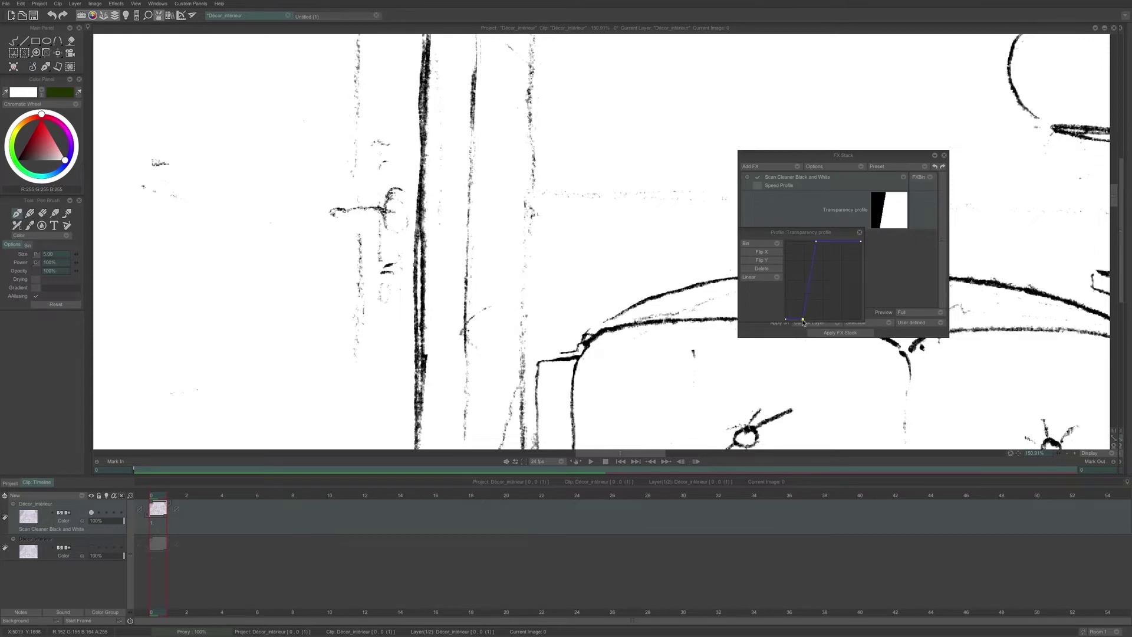
left_click_drag(803, 321, 800, 319)
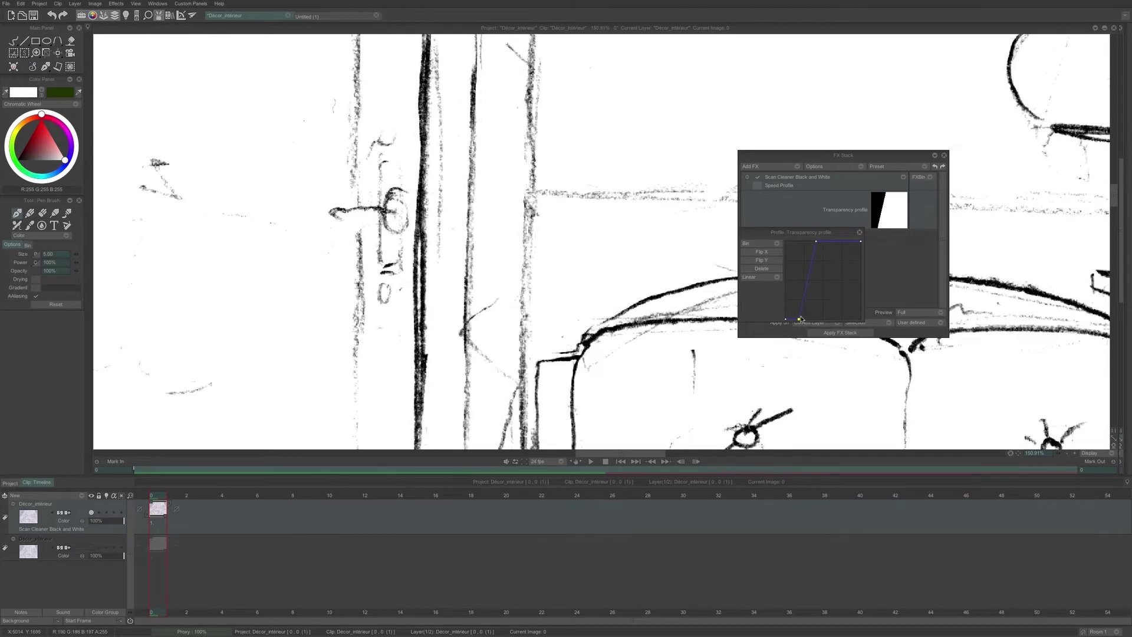
scroll(432, 291, "down", 10)
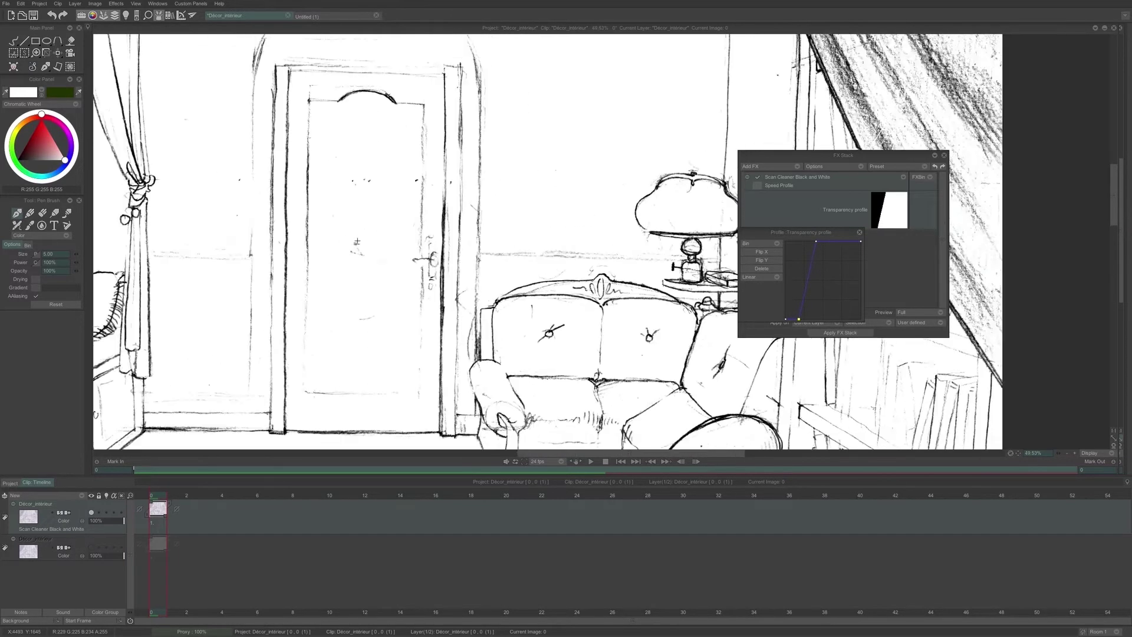
Close the curve editor, Apply FX Stack to the layer, then delete the Scan Cleaner effect.
left_click(860, 235)
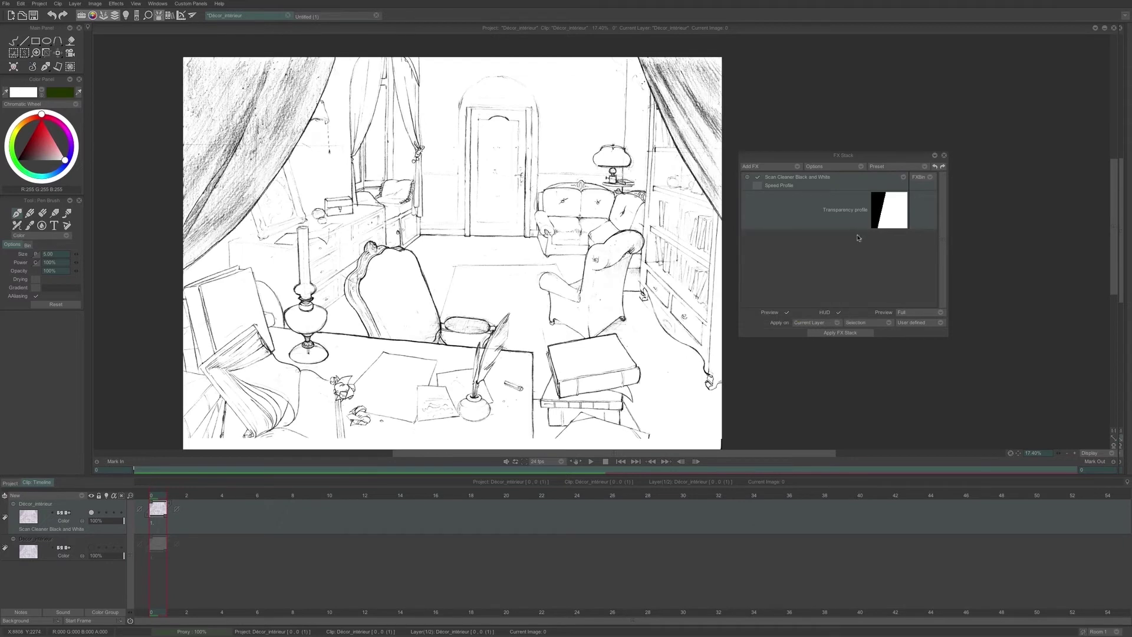
left_click(831, 332)
left_click(903, 177)
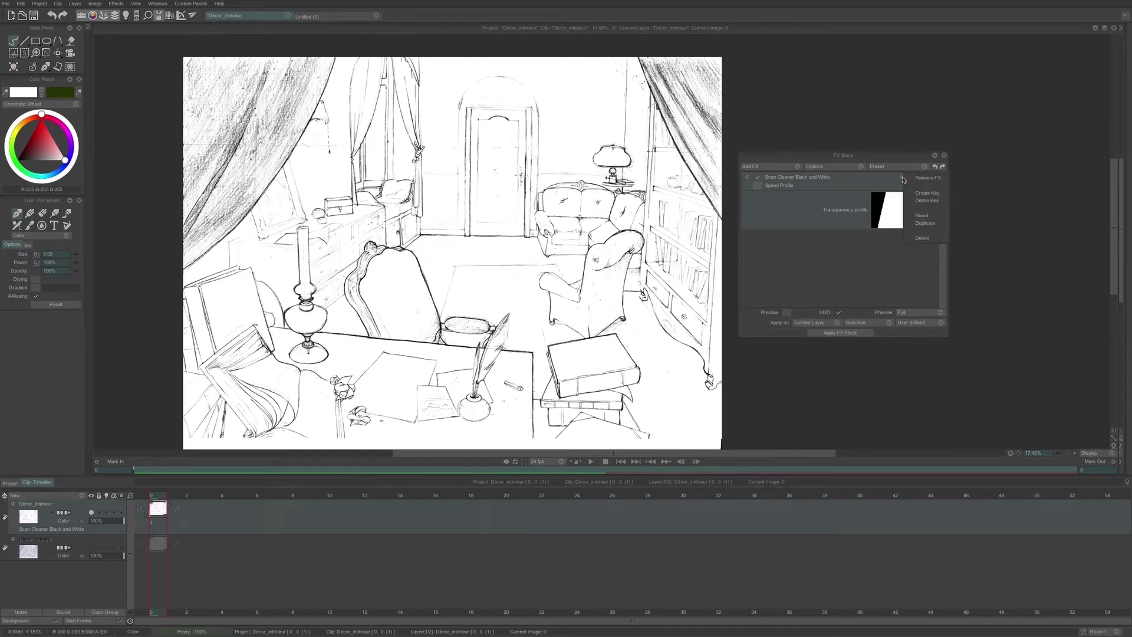
left_click(915, 238)
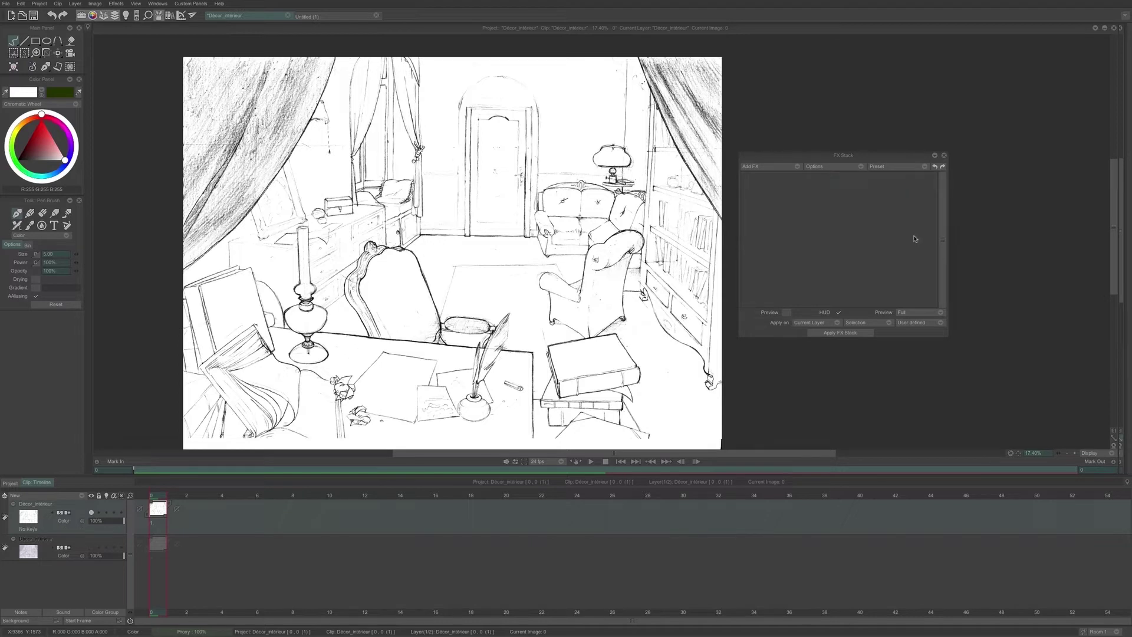
Add a Dust Cleaner effect to the top line-art layer.
left_click(785, 166)
mouse_move(813, 196)
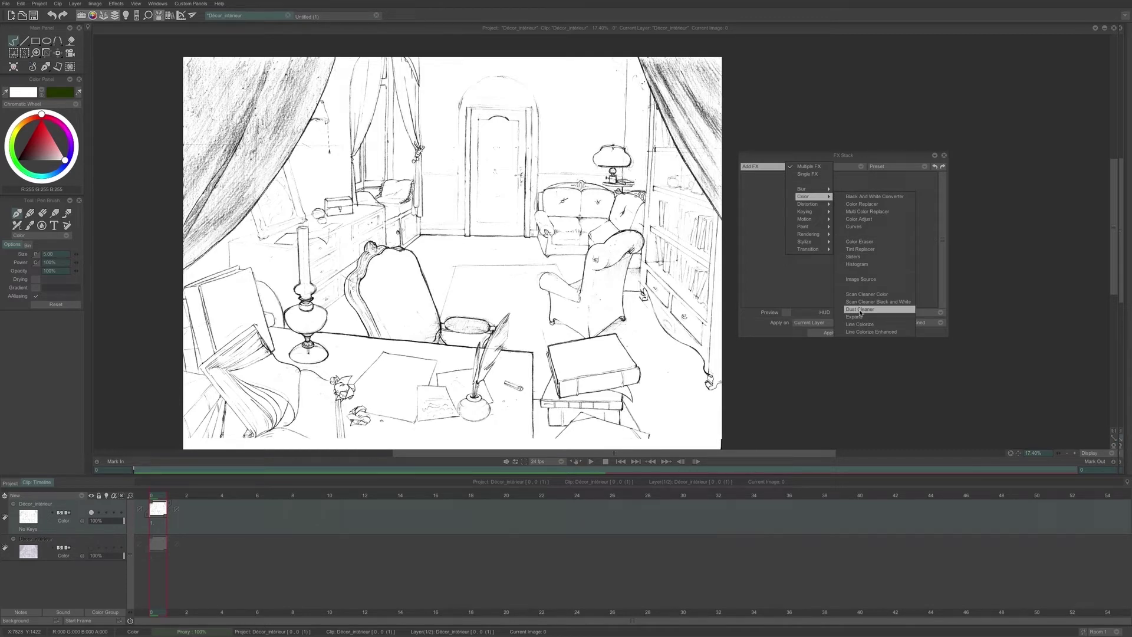
left_click(860, 310)
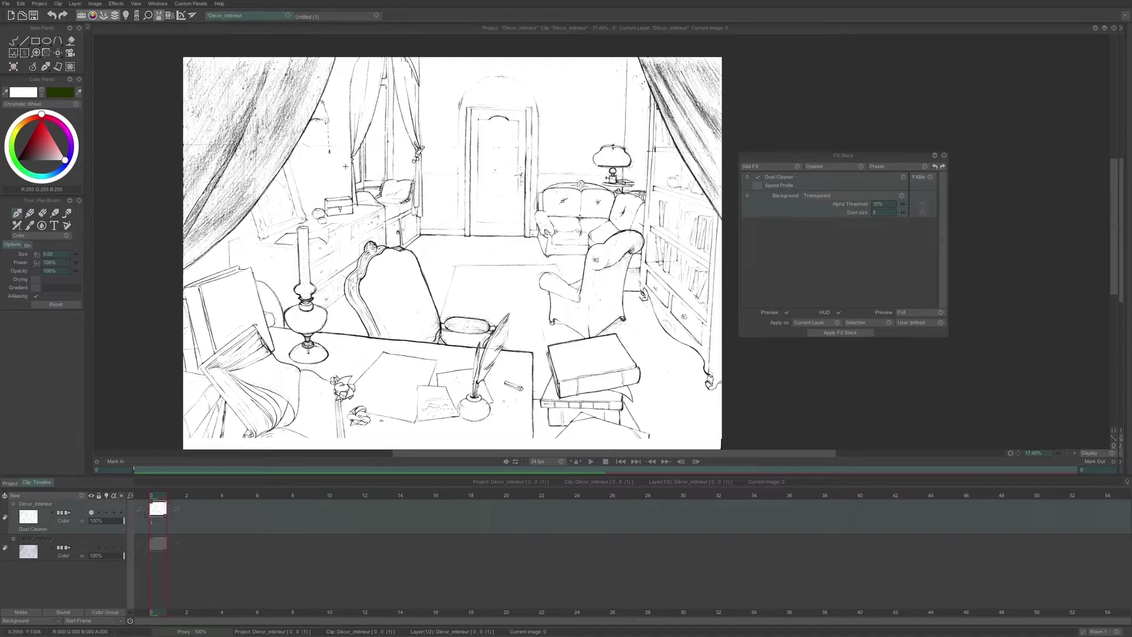
Preview the Dust Cleaner at dust size 207 and zoom into the curtain area.
scroll(345, 166, "up", 5)
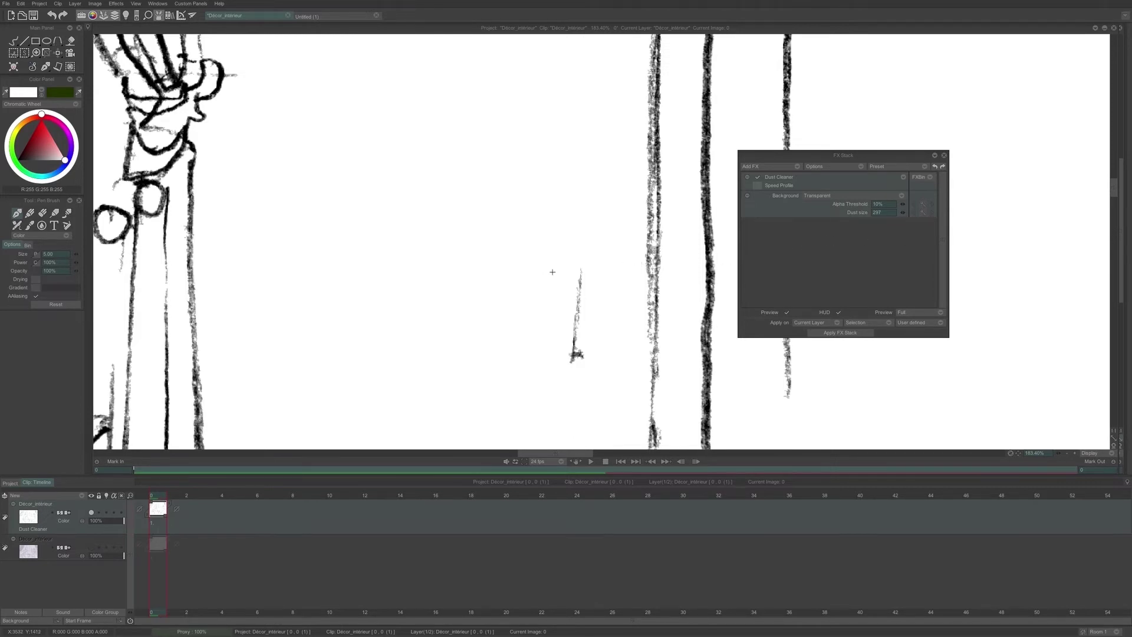
scroll(553, 272, "down", 10)
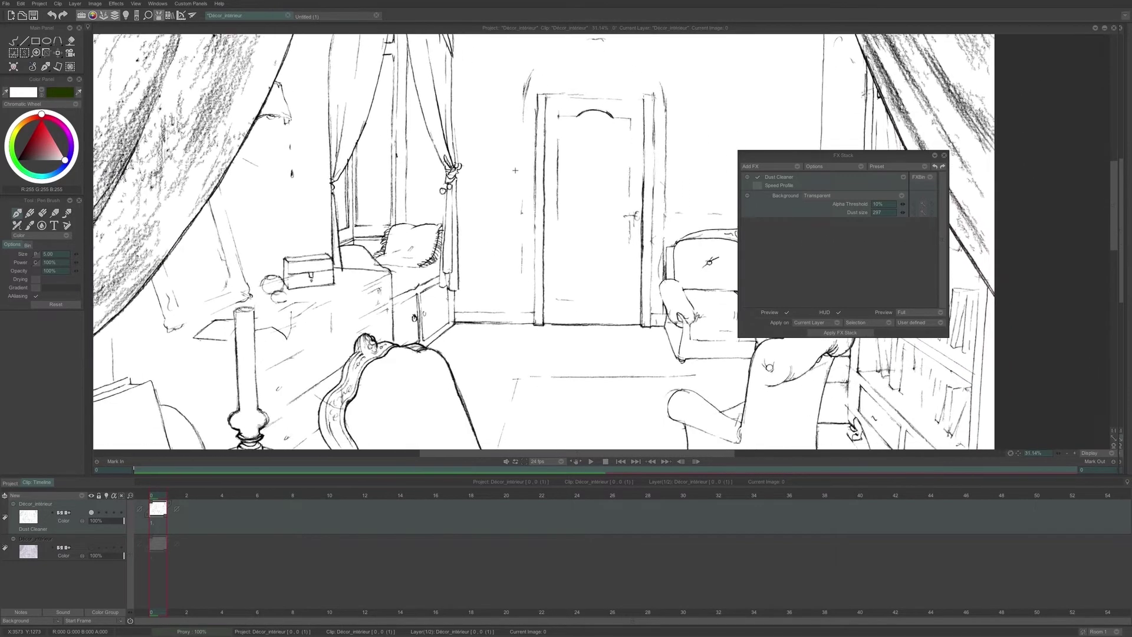
scroll(514, 170, "down", 4)
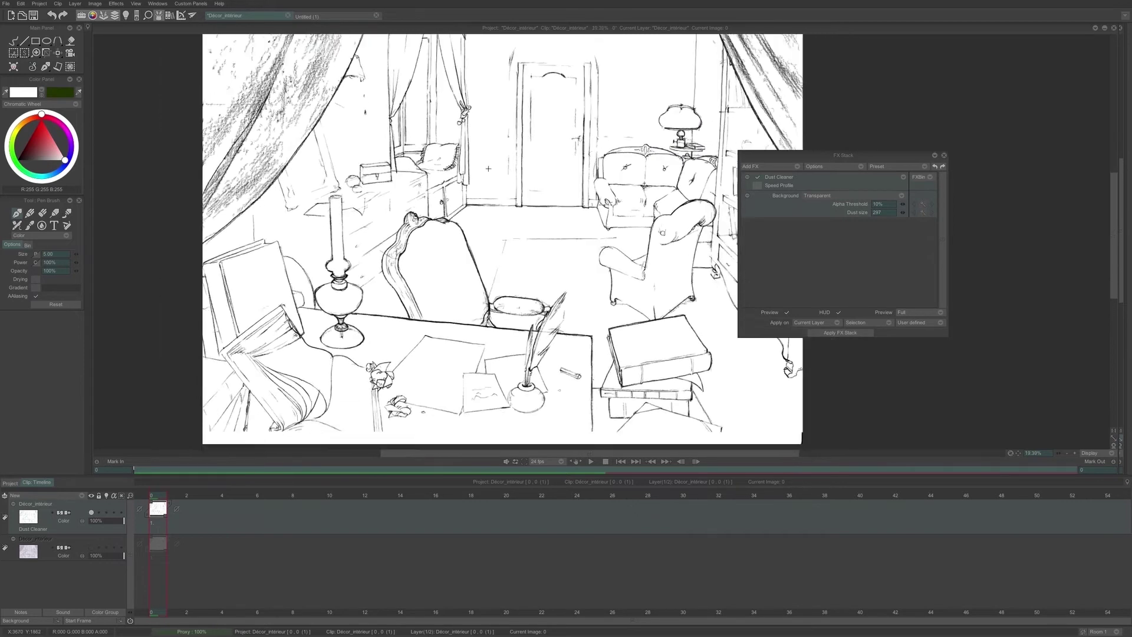
scroll(488, 168, "down", 1)
scroll(540, 301, "up", 8)
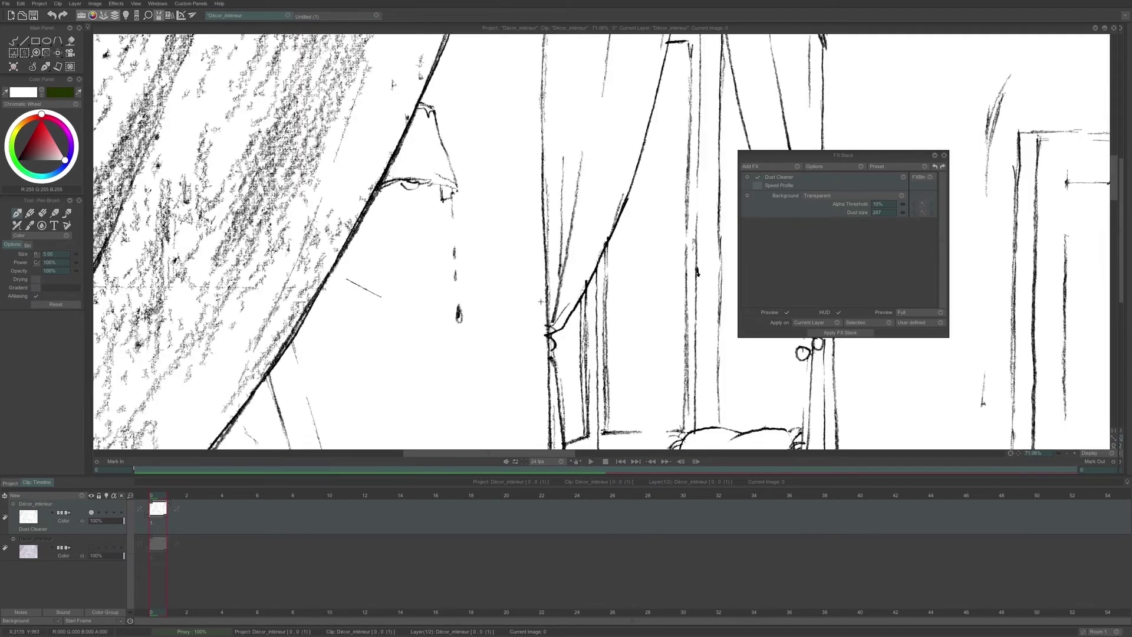
Lasso the ink drip below the lamp with Free Hand selection and invert the selection.
right_click(24, 54)
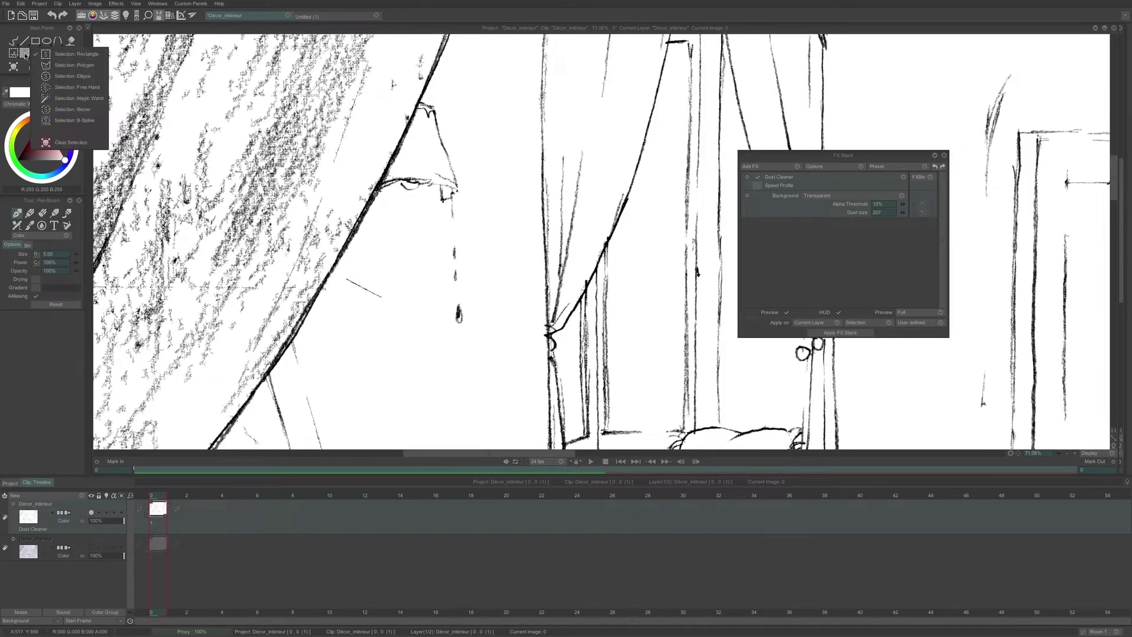
left_click(82, 88)
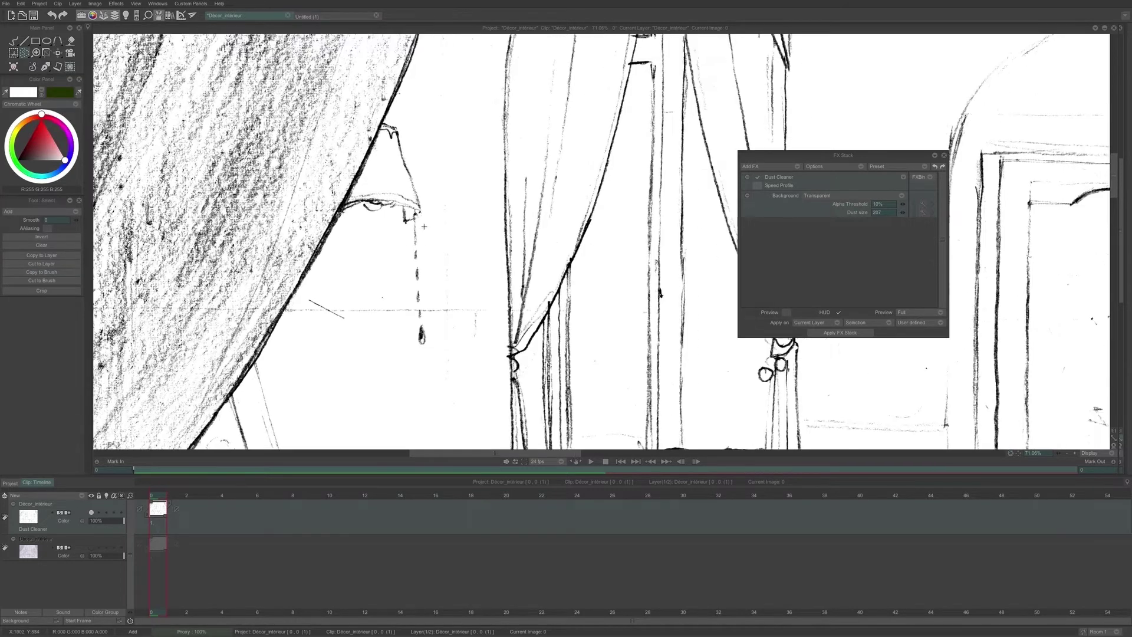
mouse_move(424, 226)
left_mouse_down()
mouse_move(395, 232)
mouse_move(385, 297)
mouse_move(414, 358)
mouse_move(440, 304)
mouse_move(424, 227)
left_mouse_up()
key("slash")
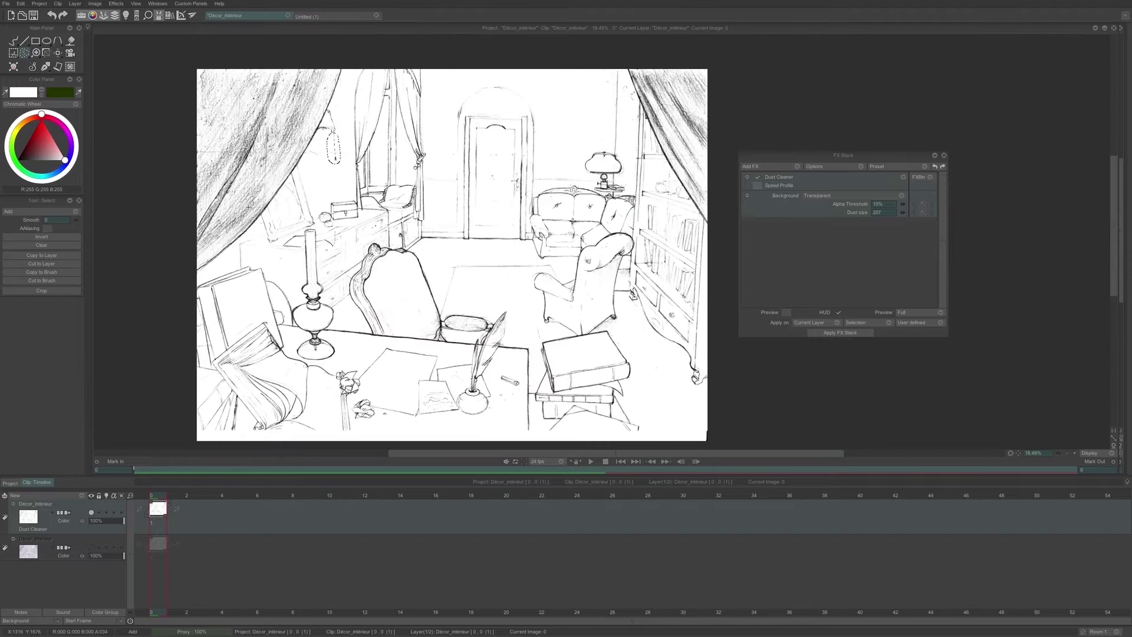
left_click(29, 238)
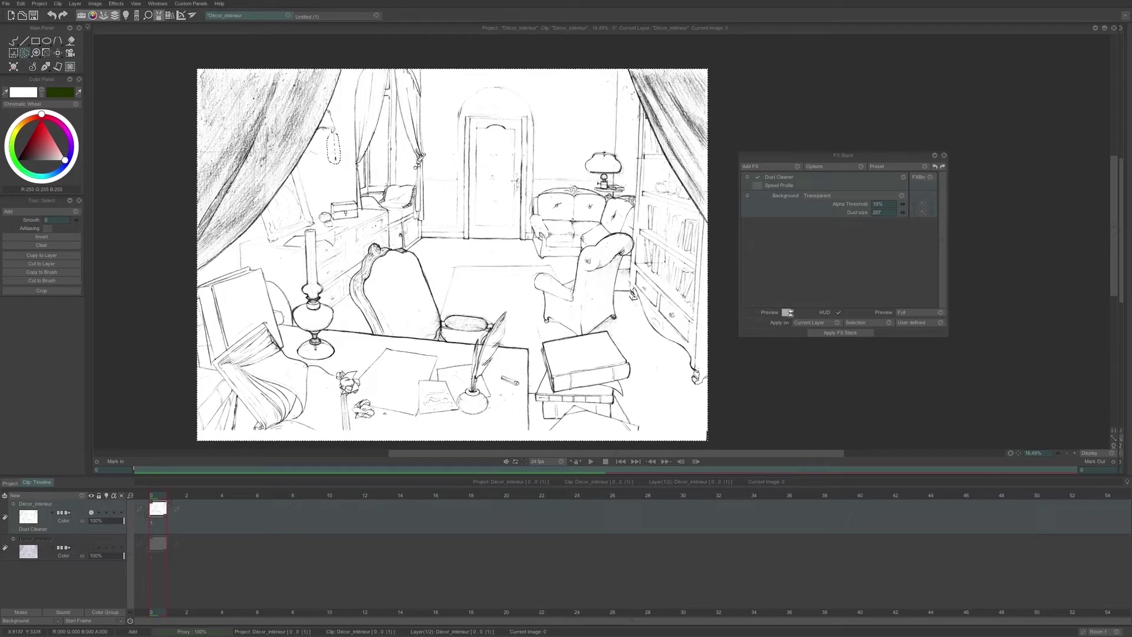
Toggle the FX Stack preview on and off to compare the dust cleanup.
left_click(785, 313)
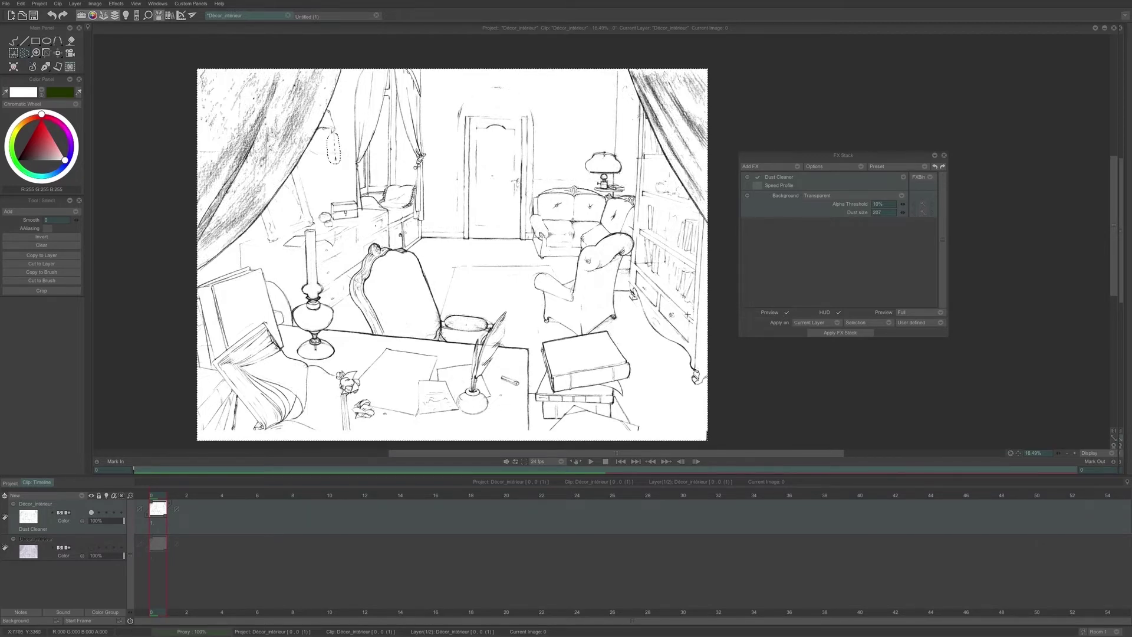
scroll(304, 129, "up", 1)
scroll(305, 124, "up", 3)
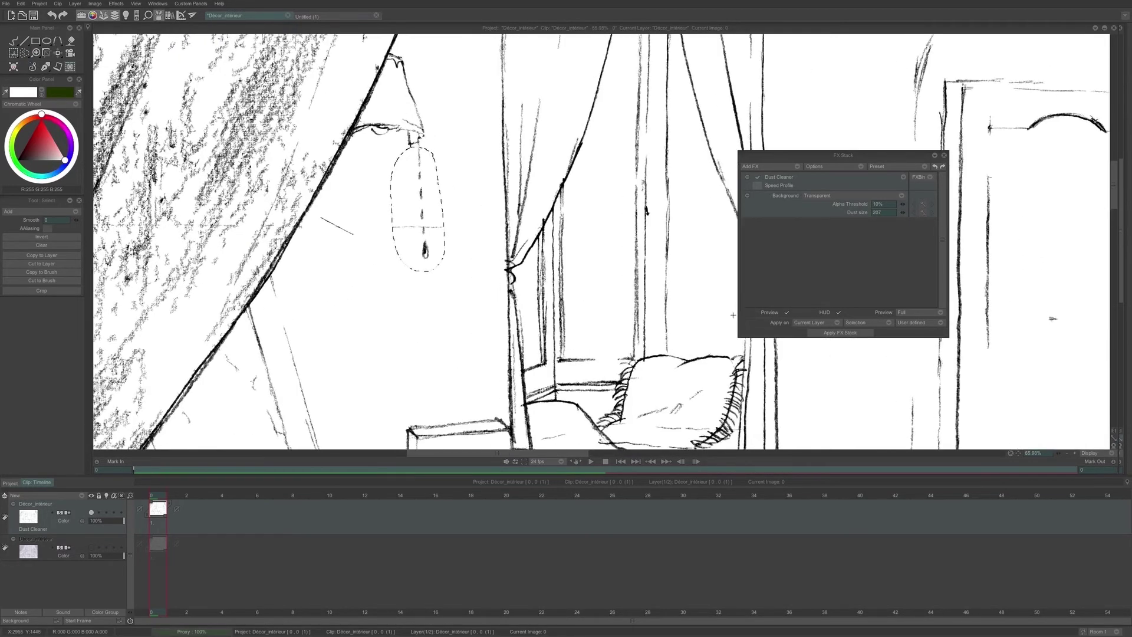
left_click(786, 313)
left_click(786, 313)
scroll(437, 264, "down", 1)
scroll(437, 264, "down", 2)
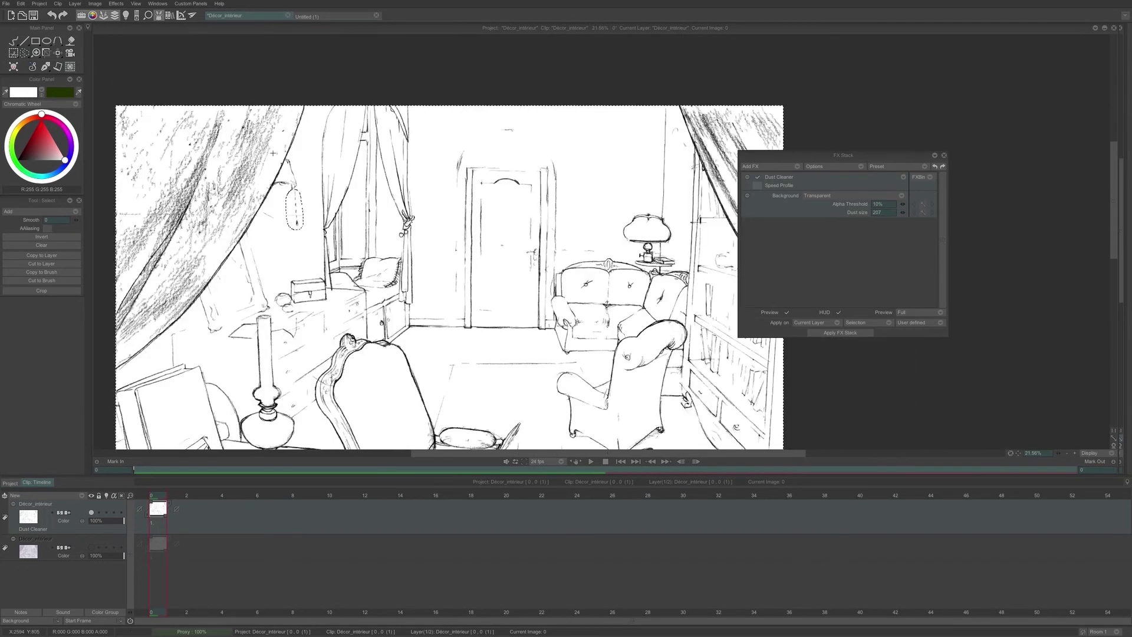
scroll(488, 186, "up", 3)
scroll(488, 187, "up", 2)
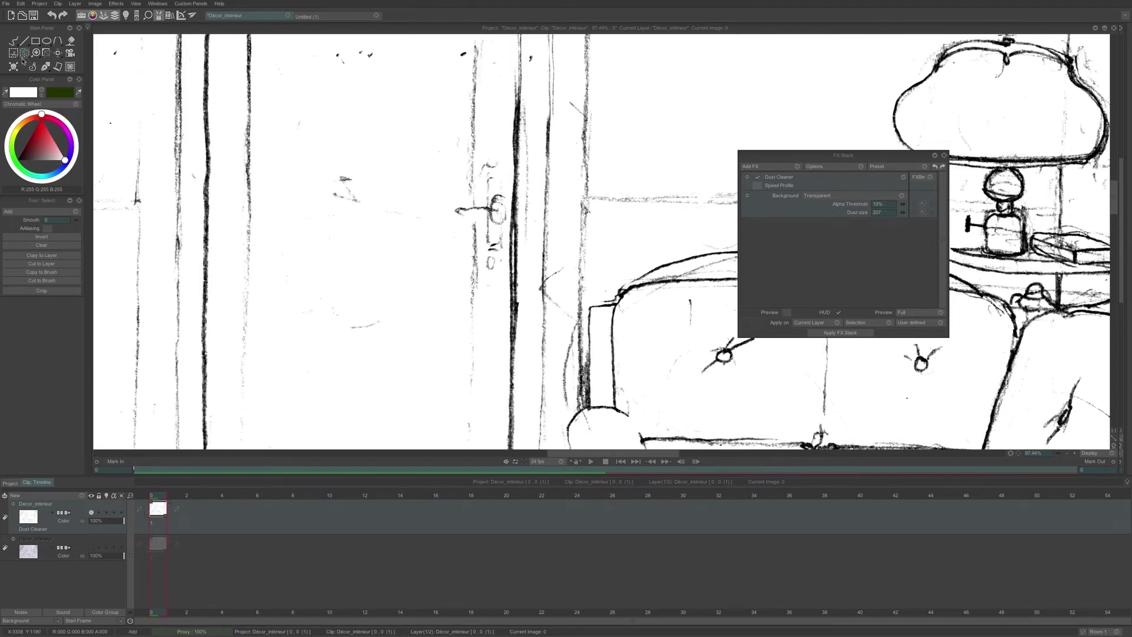
Subtract the door handle from the selection using Sub mode.
left_click(20, 211)
left_click(45, 217)
mouse_move(503, 164)
left_mouse_down()
mouse_move(485, 153)
mouse_move(458, 207)
mouse_move(507, 251)
left_mouse_up()
left_click_drag(509, 211, 502, 164)
Set the Dust Cleaner's dust size to 19 and apply the FX Stack.
scroll(589, 219, "down", 5)
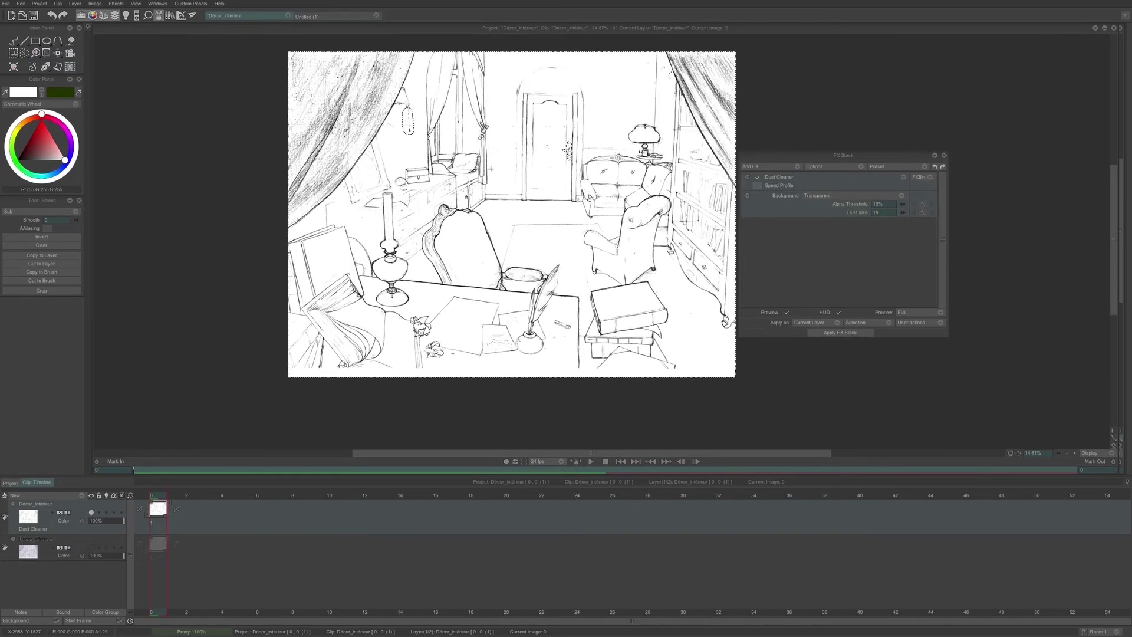
left_click(834, 334)
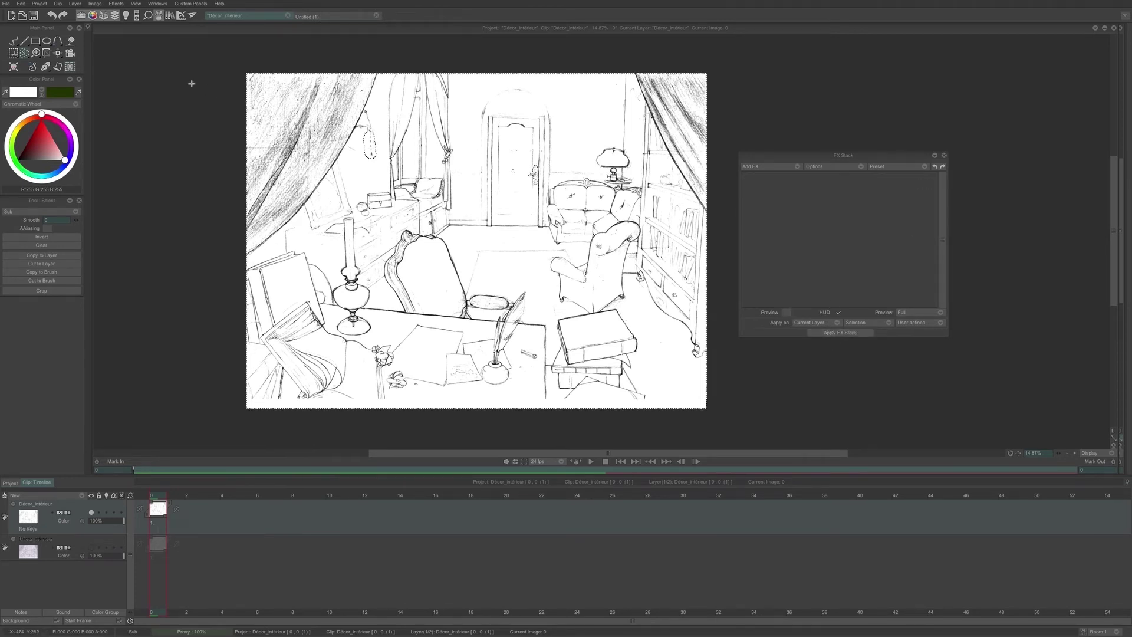
right_click(26, 56)
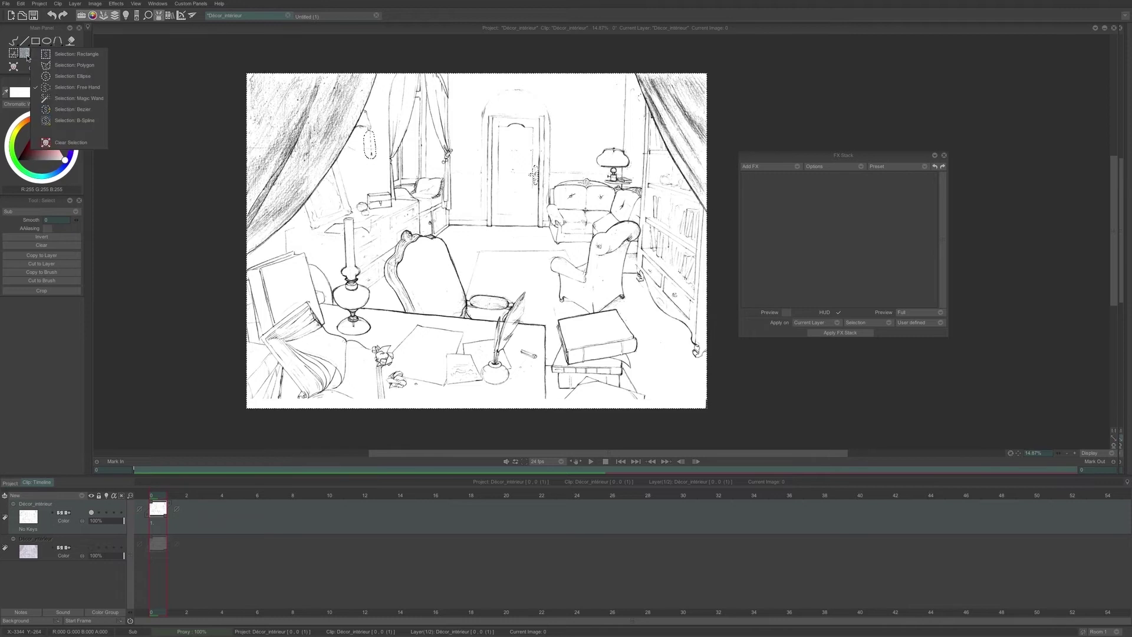
Clear the selection, hide the line-art layer, and show and select the colour scan layer.
left_click(76, 142)
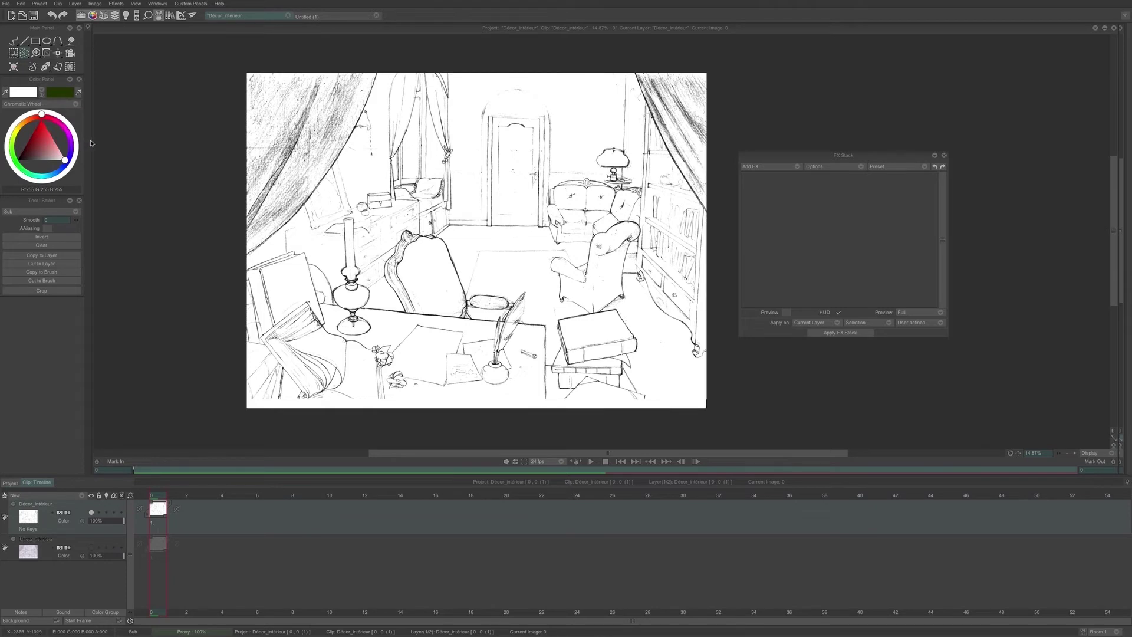
left_click(92, 513)
left_click(91, 548)
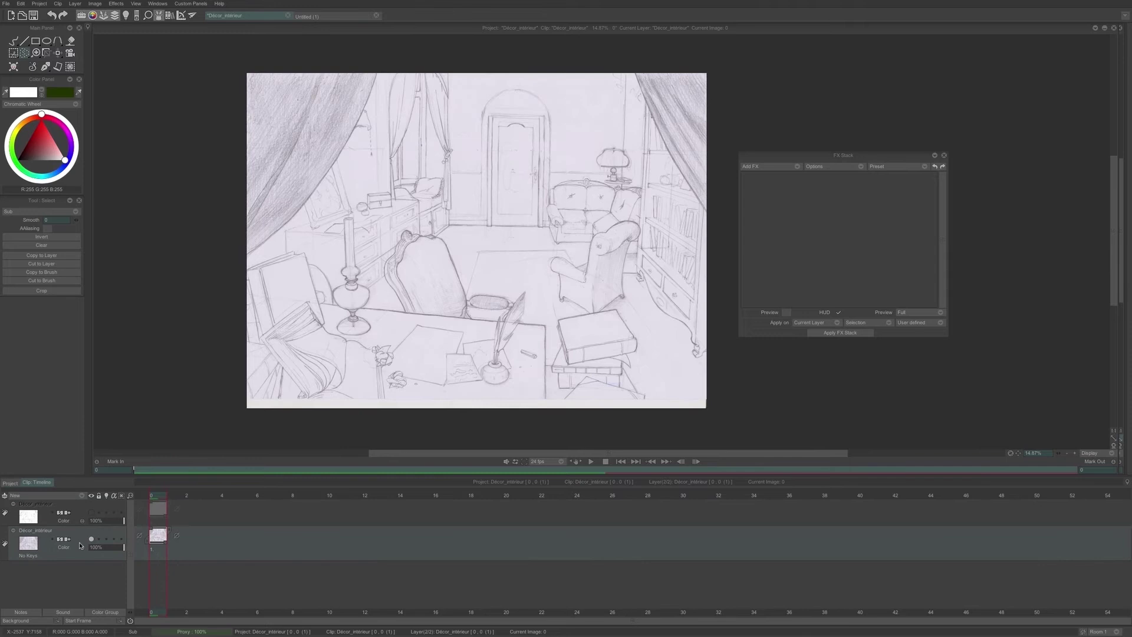
left_click(81, 549)
Add a Dust Cleaner effect to the colour scan layer.
left_click(759, 166)
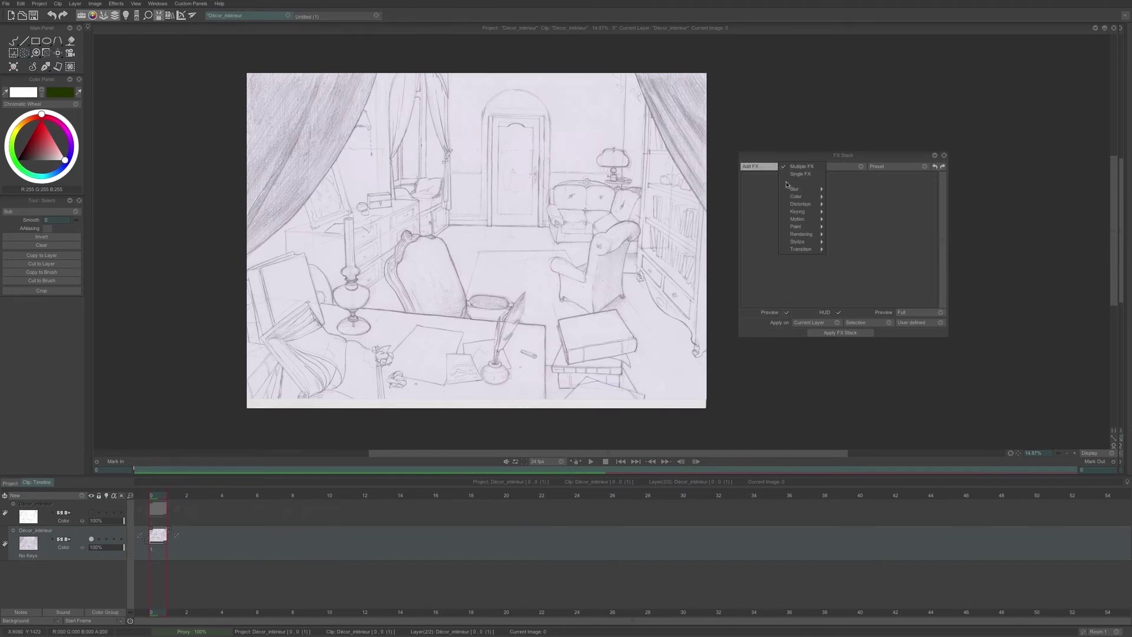
mouse_move(805, 196)
left_click(855, 309)
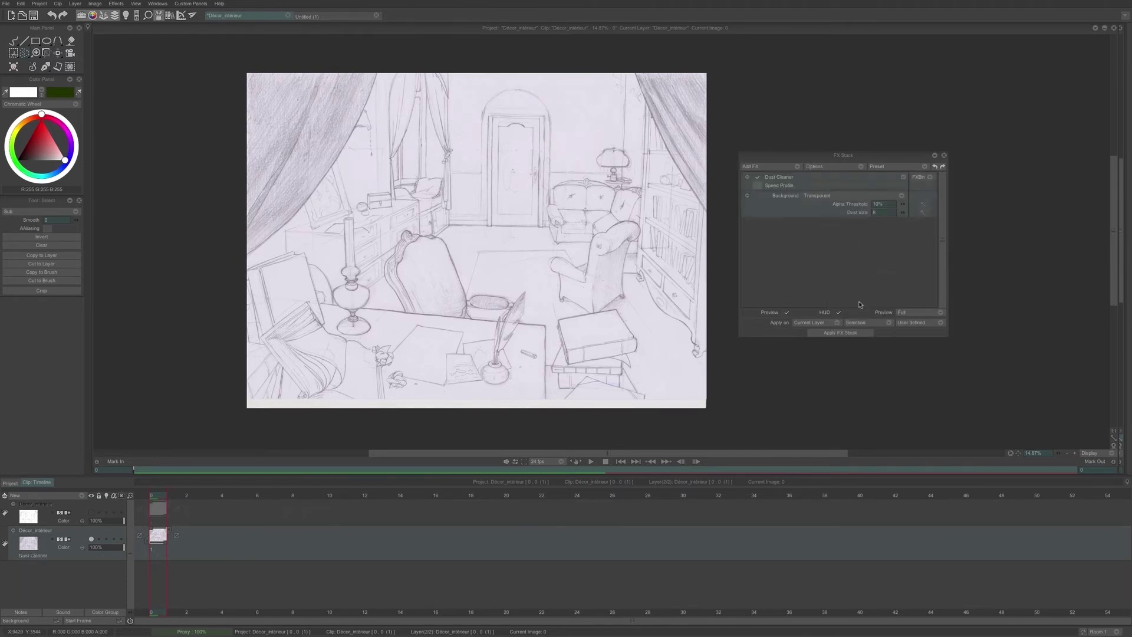
left_click(835, 198)
Set the Dust Cleaner background to Color, dust size 56 and luminosity threshold 10%.
left_click(848, 206)
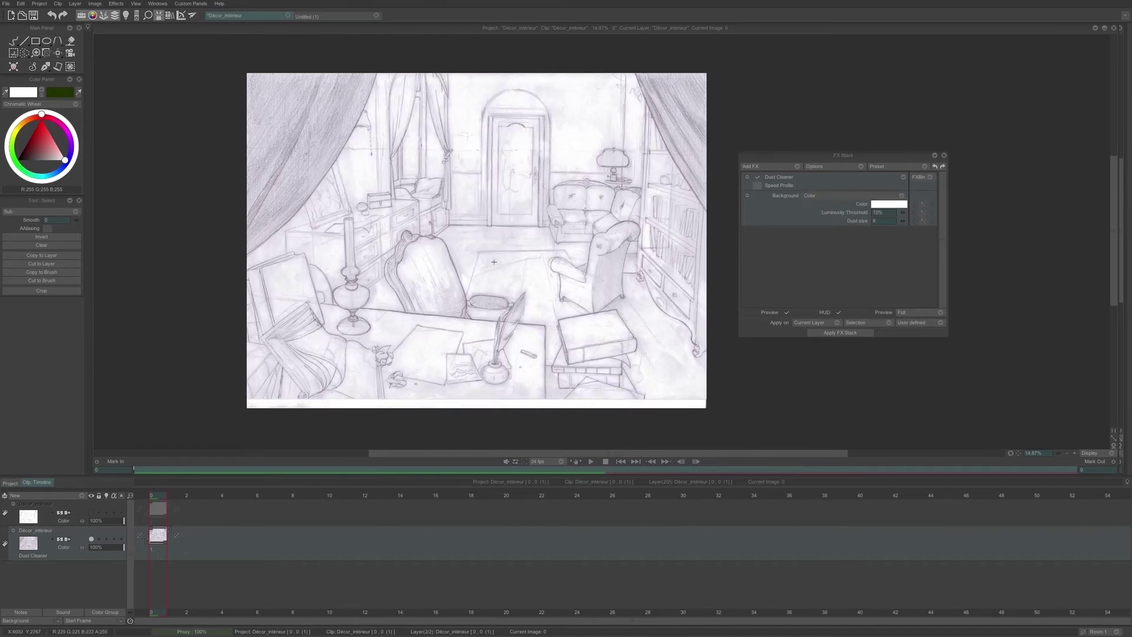
scroll(392, 225, "up", 5)
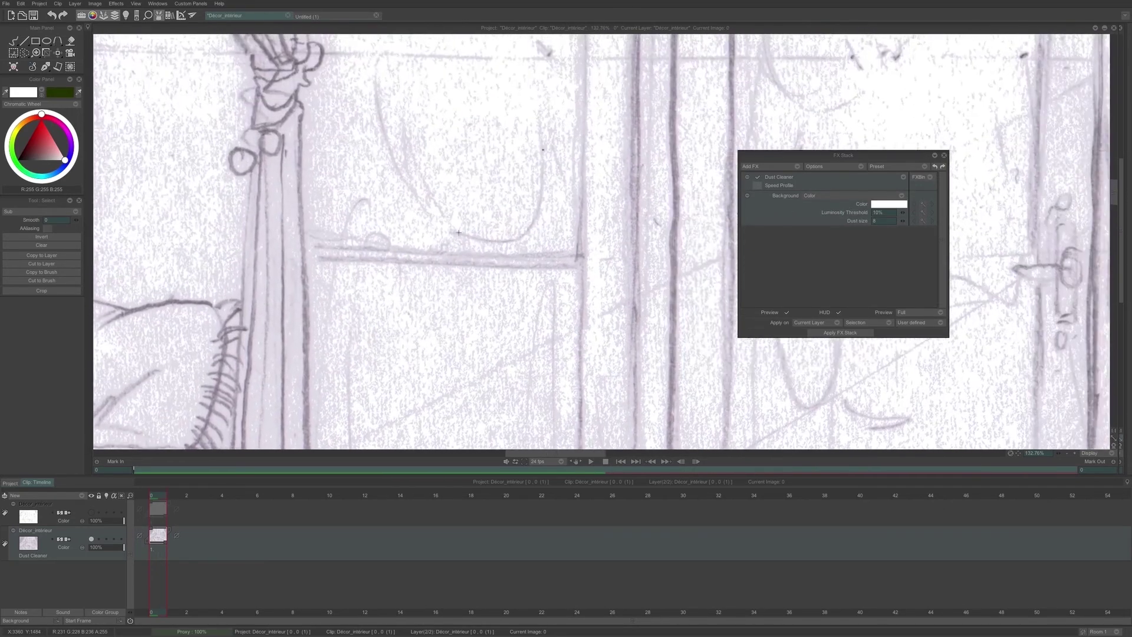
left_click_drag(903, 221, 935, 227)
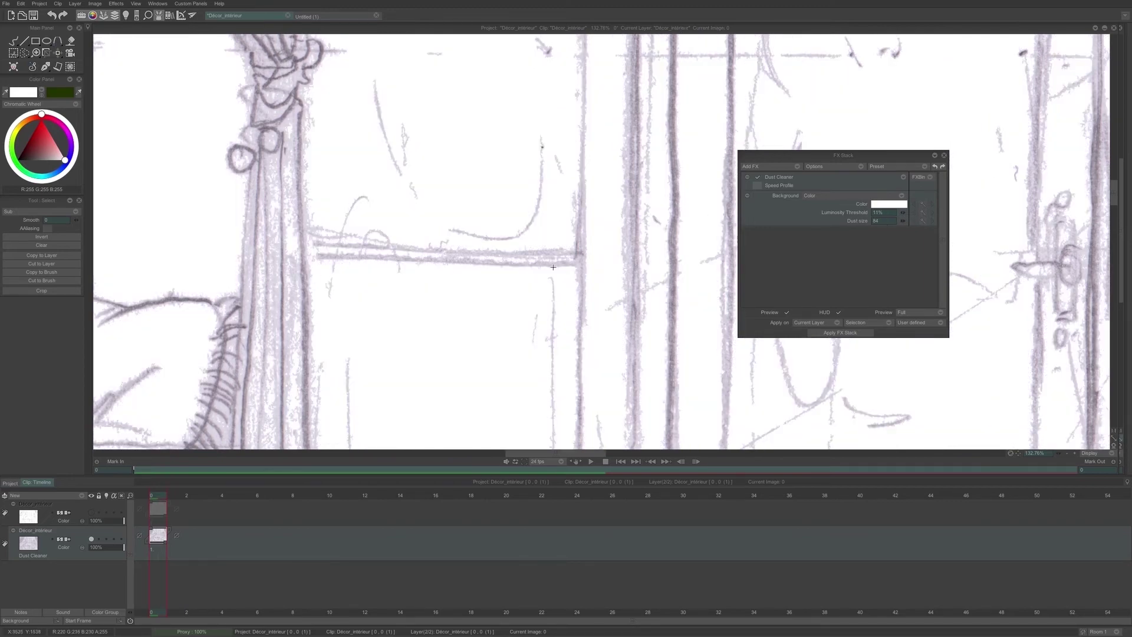
scroll(553, 267, "down", 8)
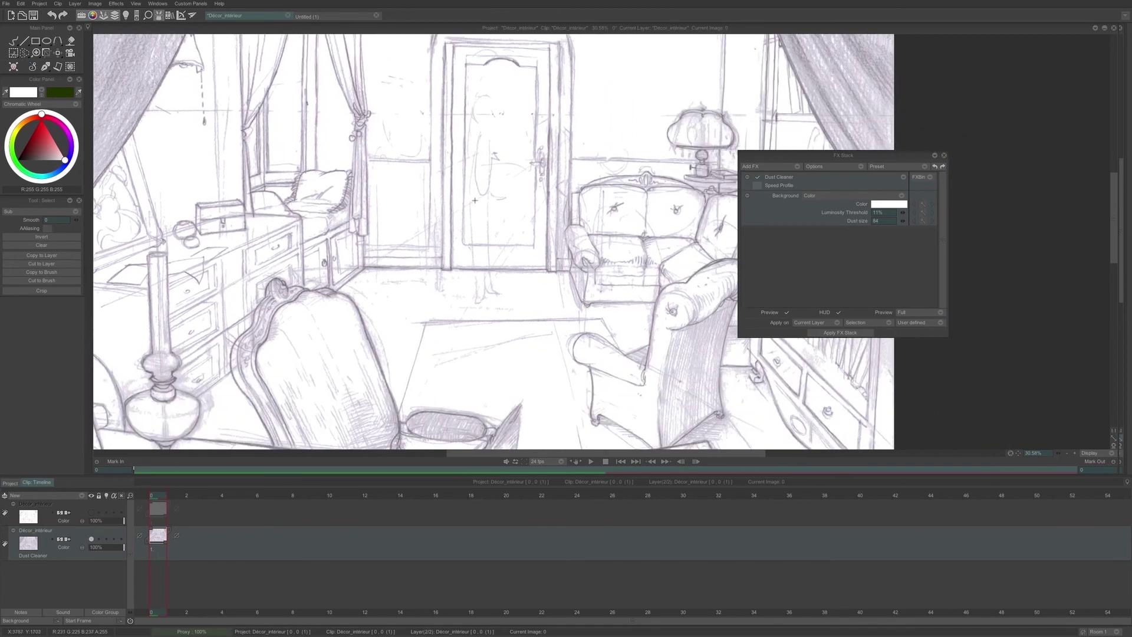
scroll(475, 201, "down", 4)
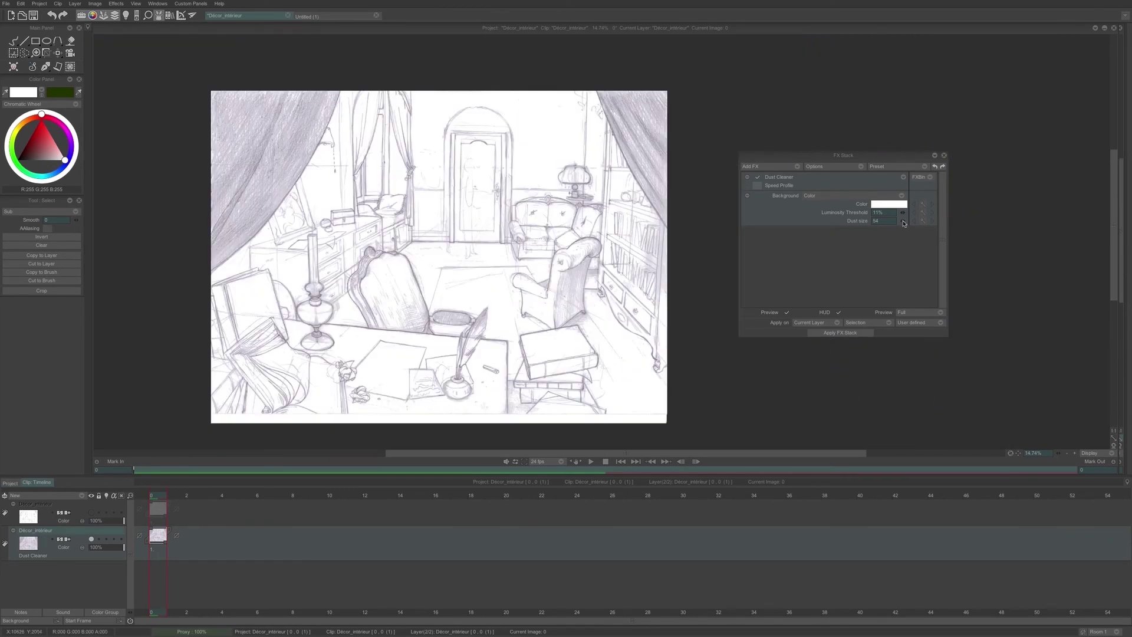
left_click_drag(905, 223, 902, 216)
left_click(901, 214)
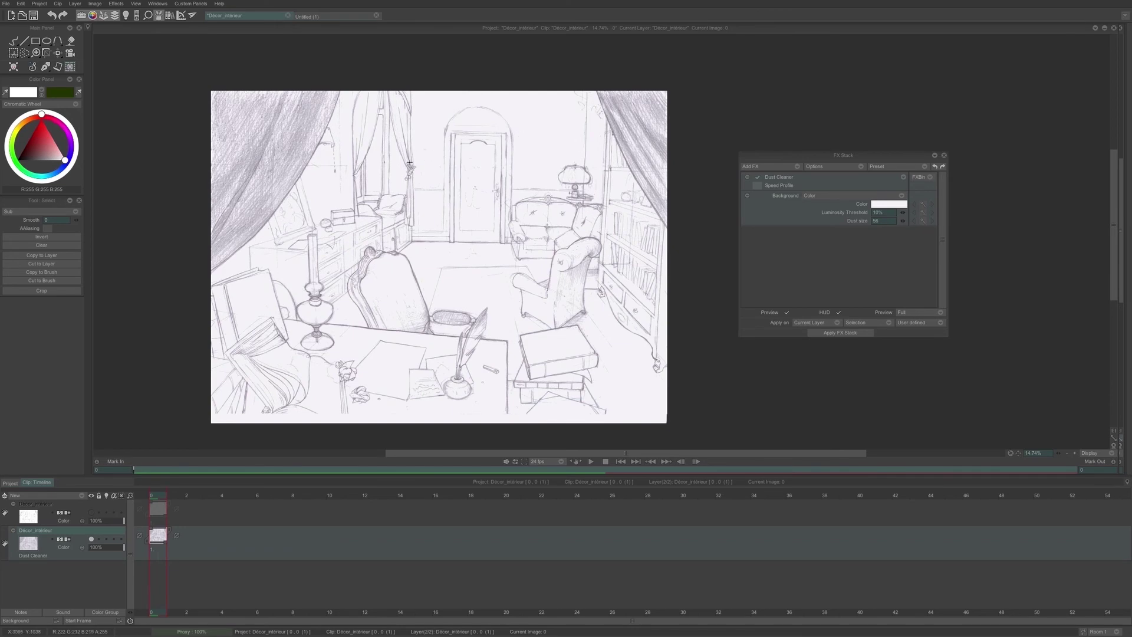
scroll(521, 135, "up", 5)
scroll(507, 195, "down", 6)
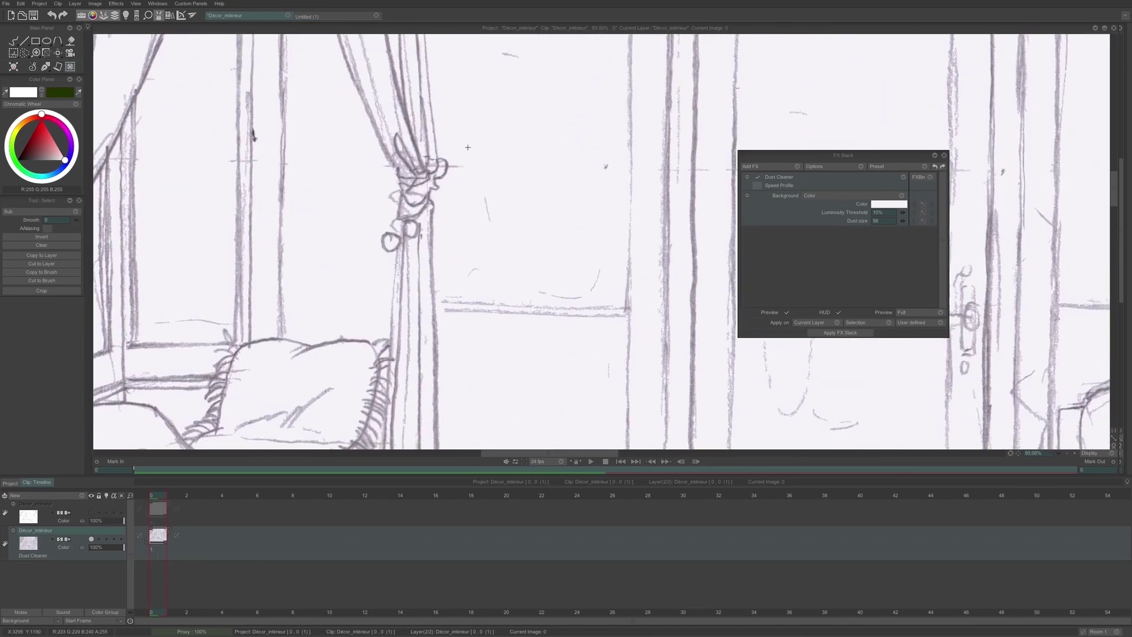